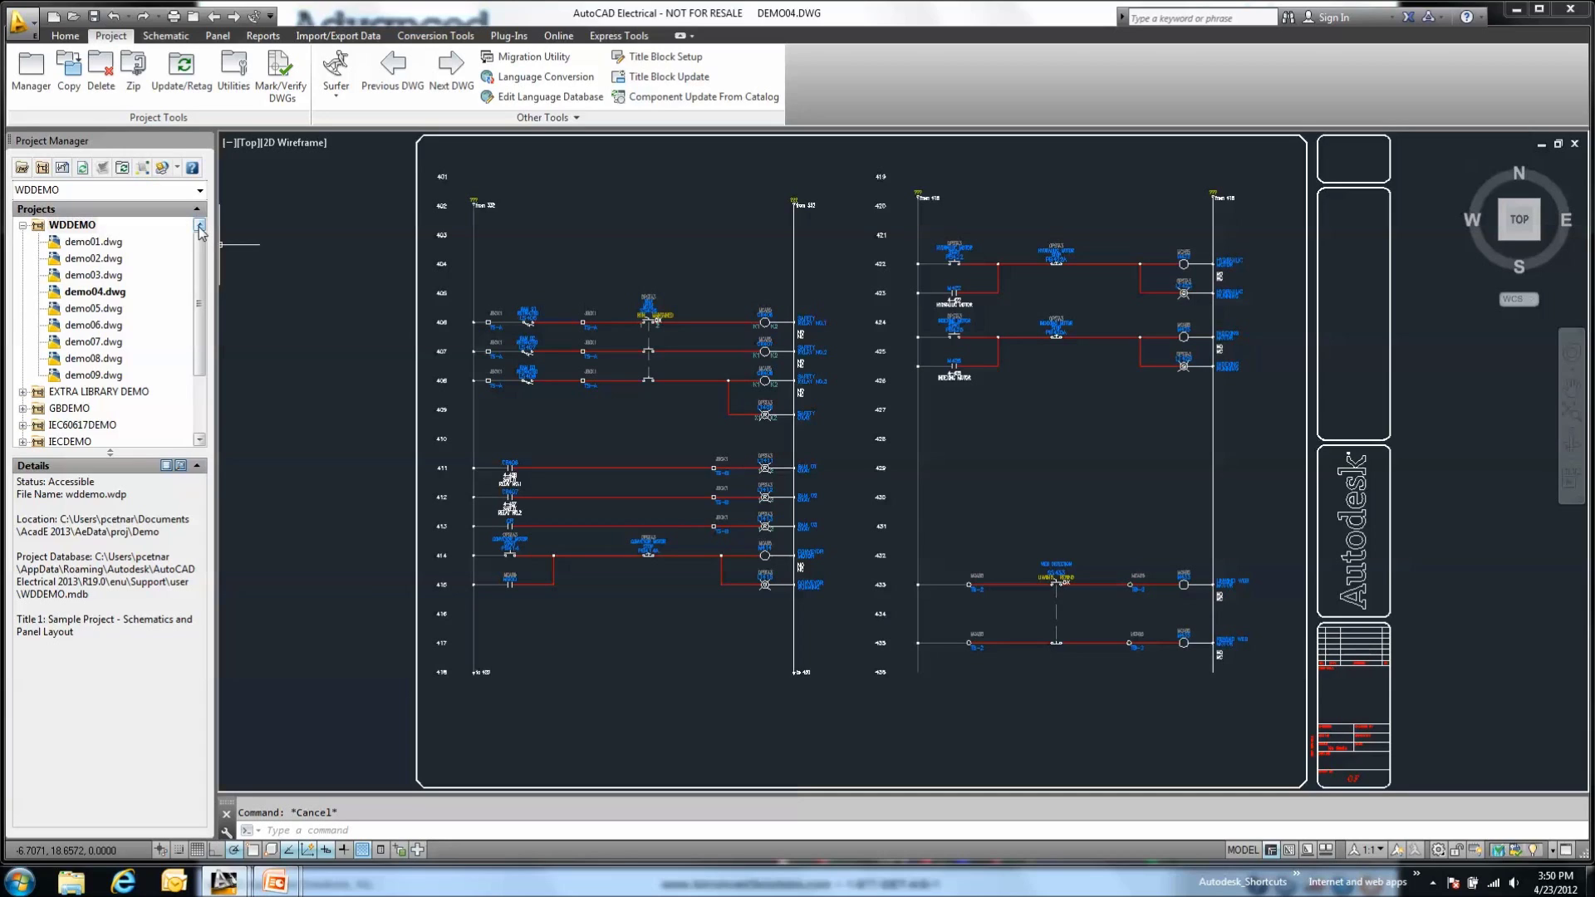
Step: Add a subfolder named SCHEMATICS to the WDDEMO project
{"action": "right_click", "coordinate": [83, 226]}
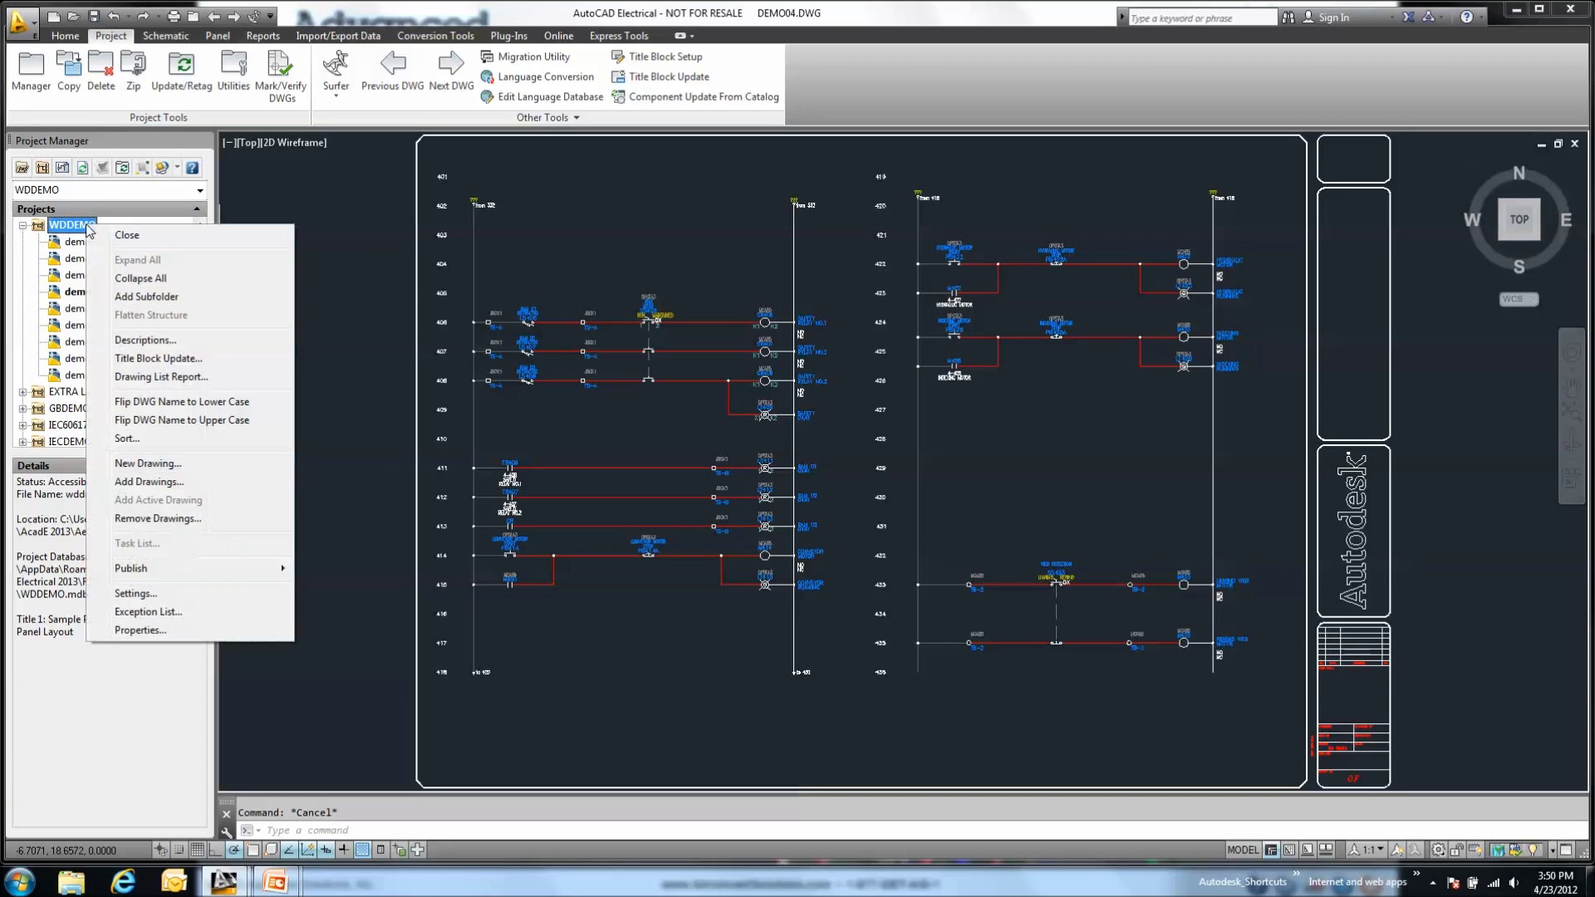
{"action": "left_click", "coordinate": [171, 299]}
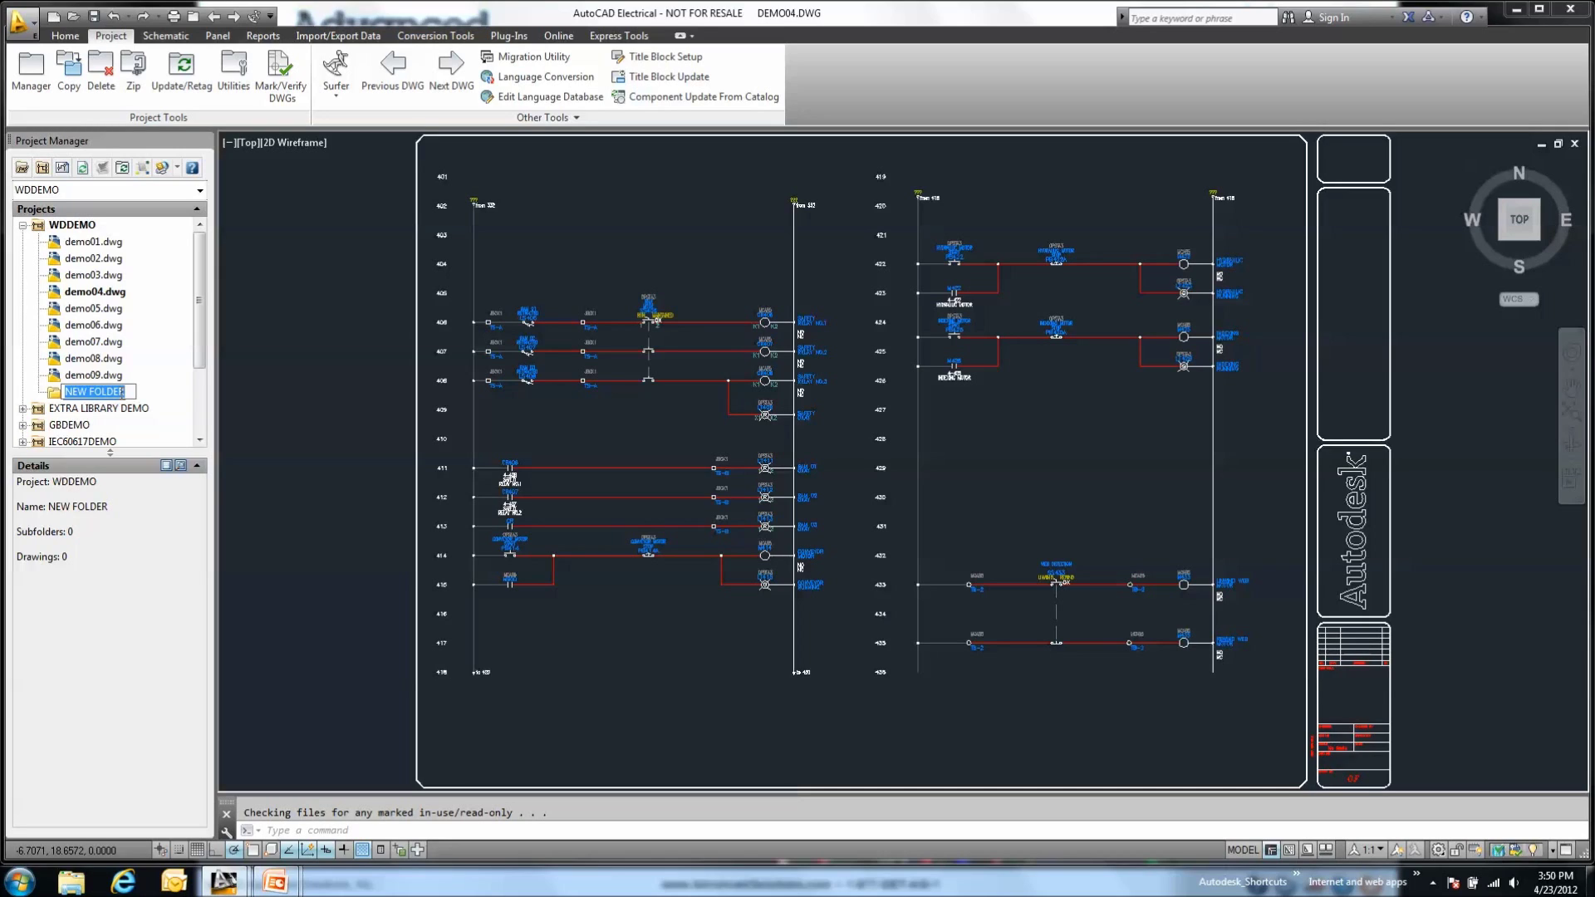
{"action": "key", "text": "BackSpace"}
{"action": "type", "text": "schematics"}
{"action": "key", "text": "Return"}
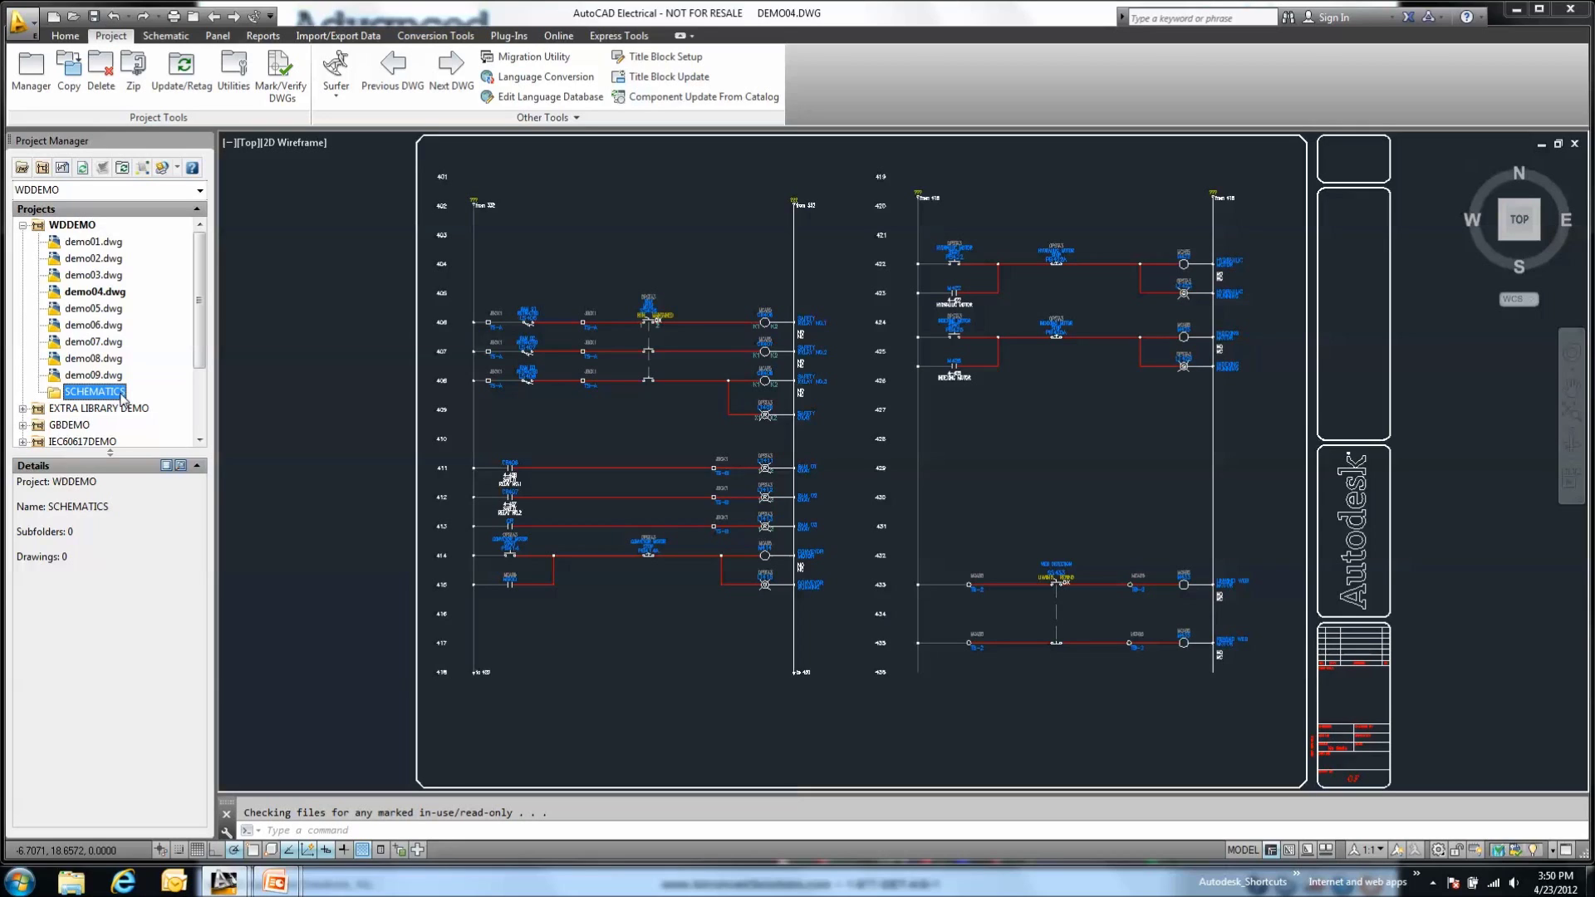
Step: Add a second subfolder named PANEL to the WDDEMO project
{"action": "right_click", "coordinate": [87, 225]}
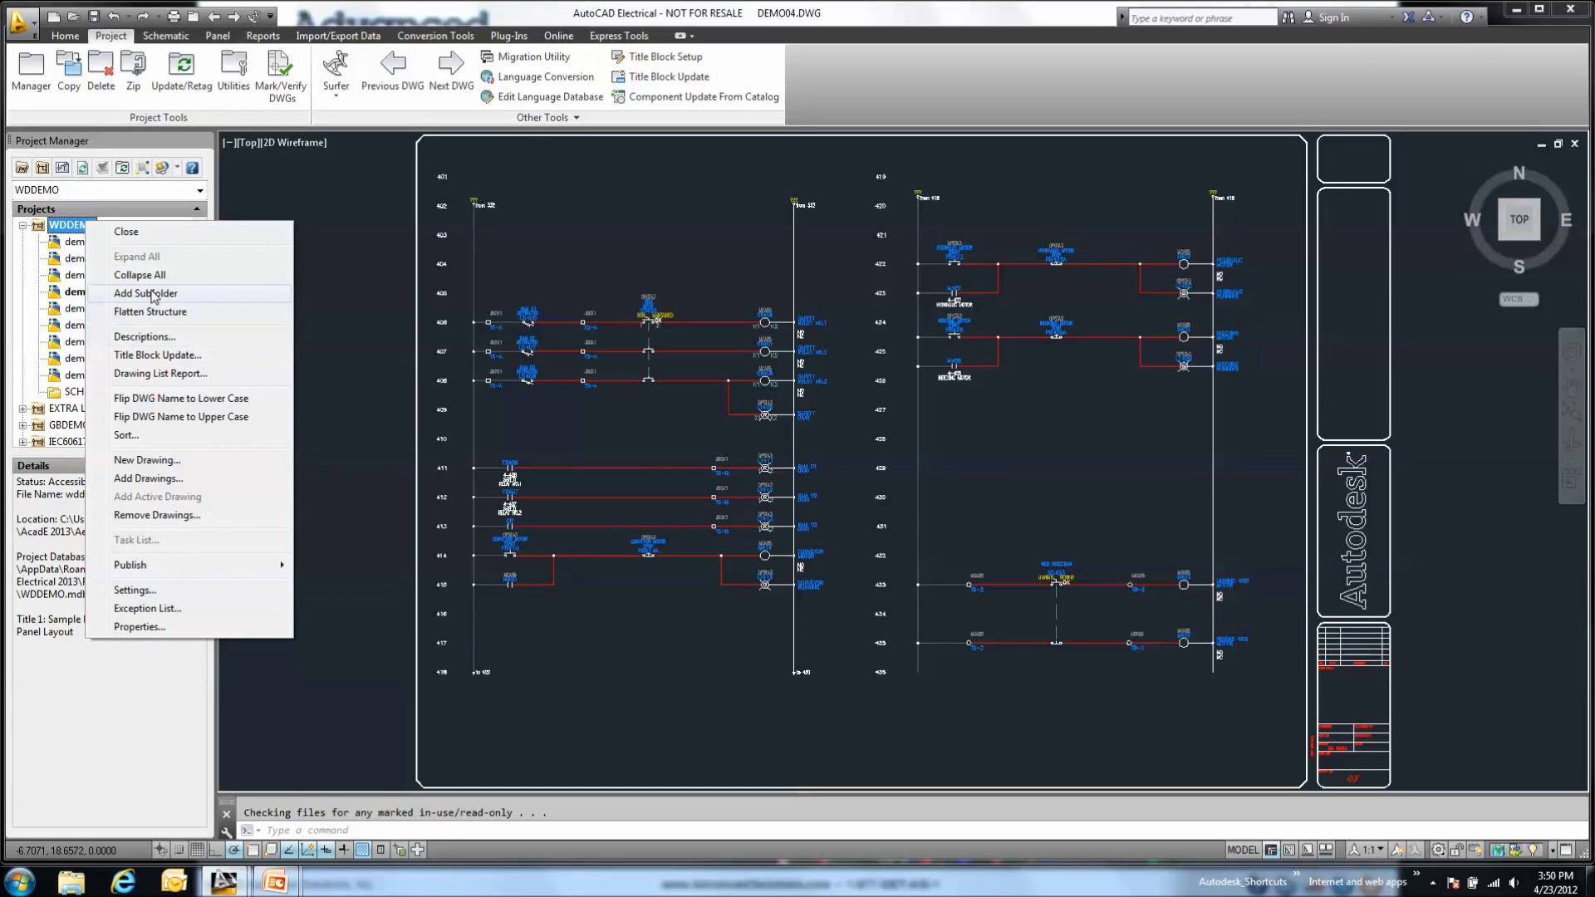
{"action": "left_click", "coordinate": [153, 294]}
{"action": "type", "text": "PANEL"}
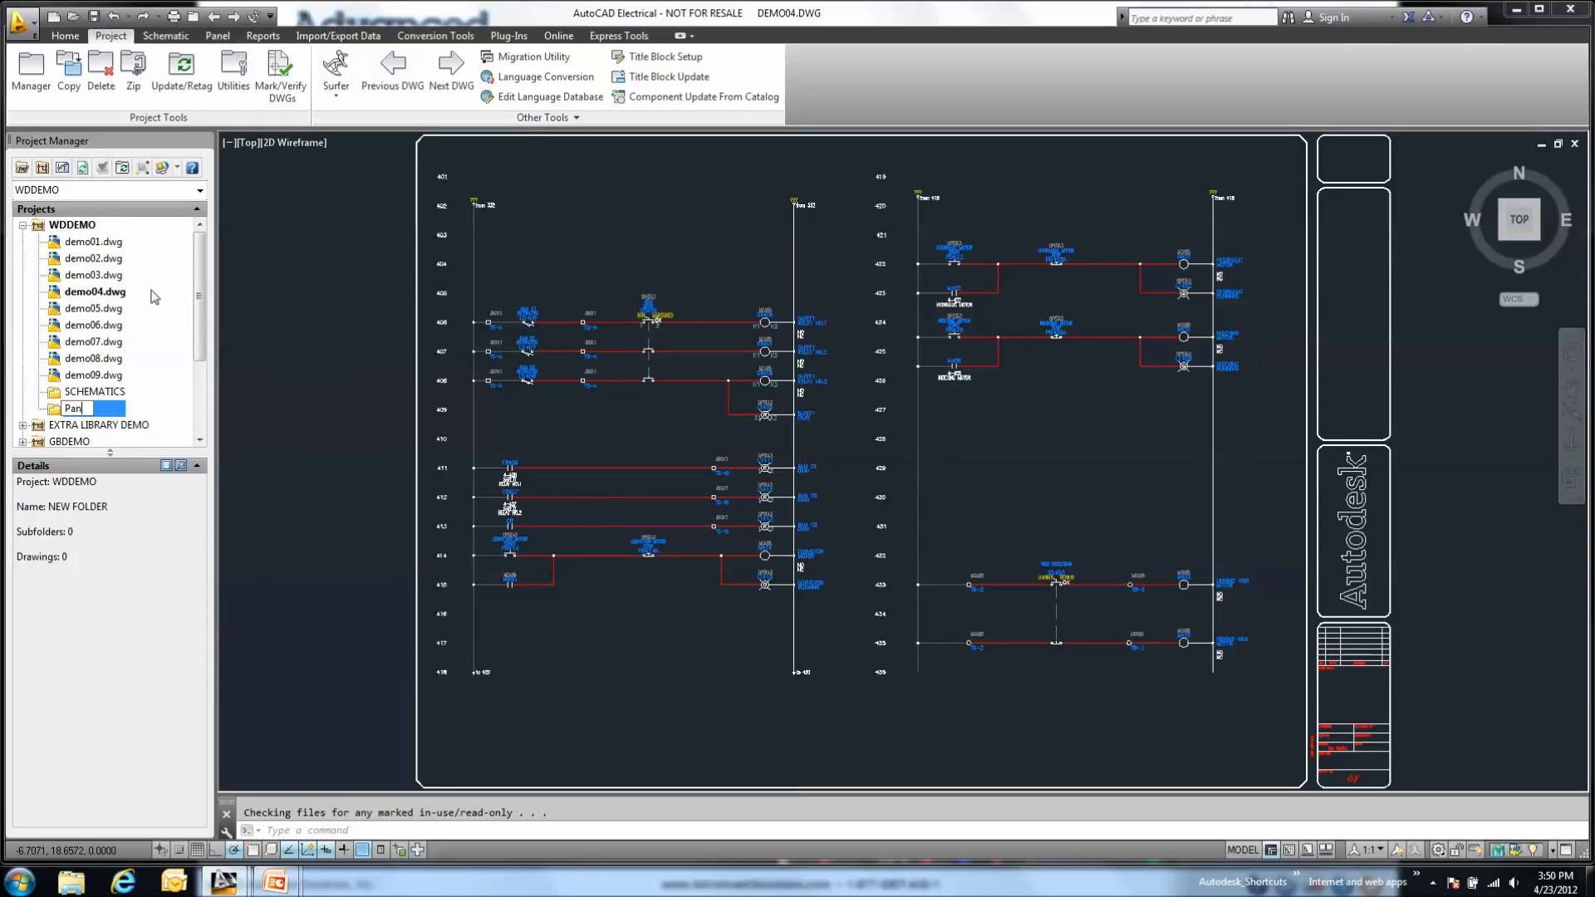
{"action": "key", "text": "Return"}
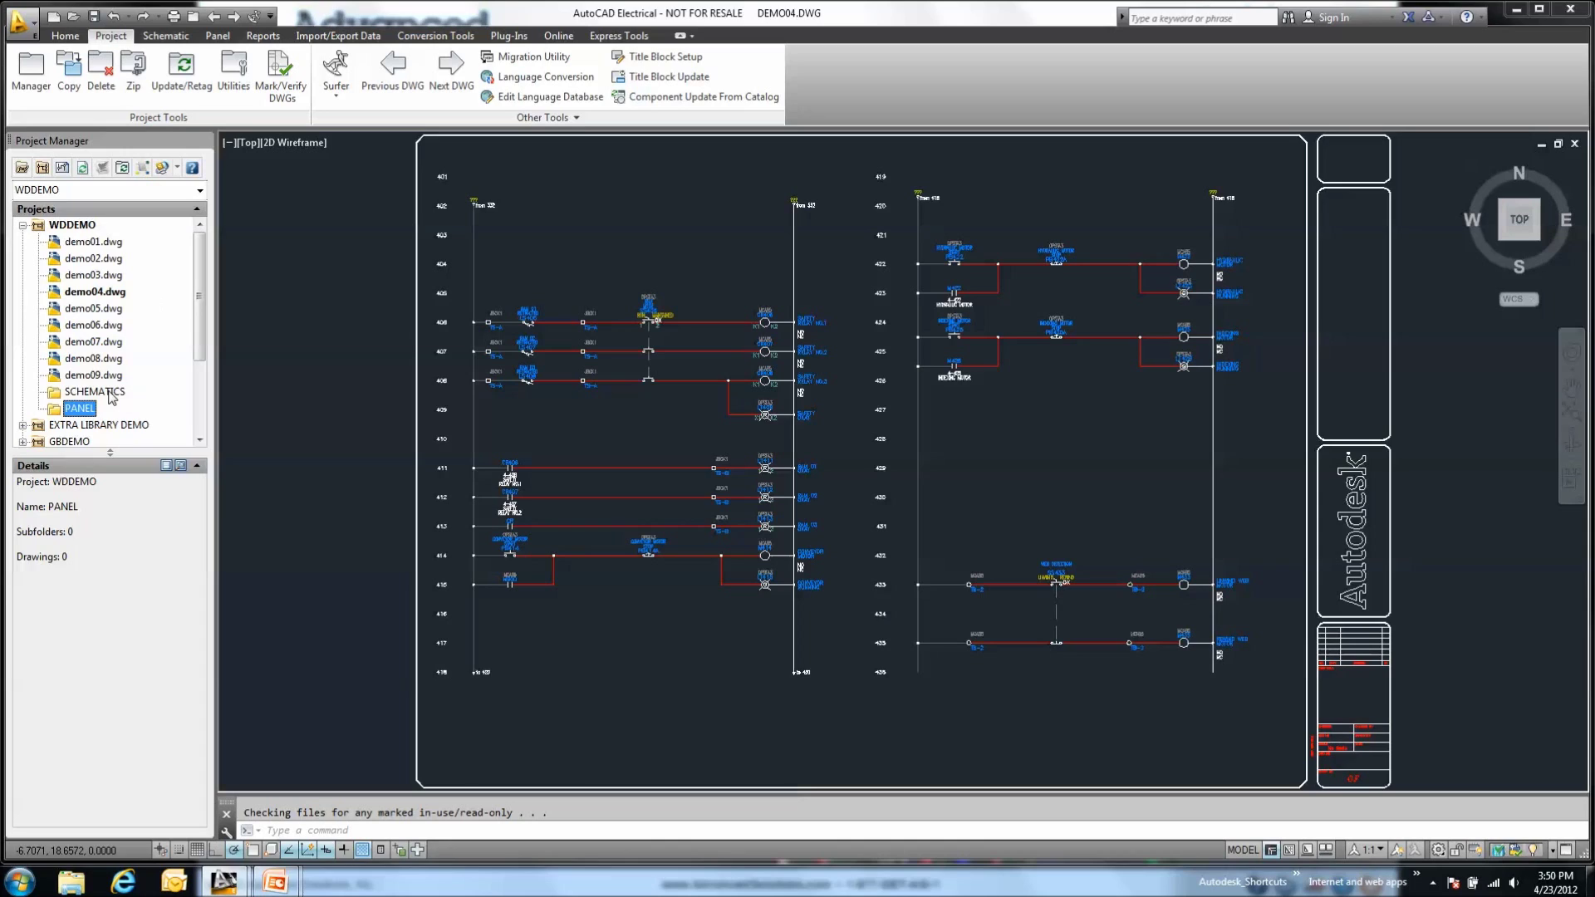
Step: Move drawings demo01.dwg through demo07.dwg into the SCHEMATICS subfolder
{"action": "left_click", "coordinate": [106, 243]}
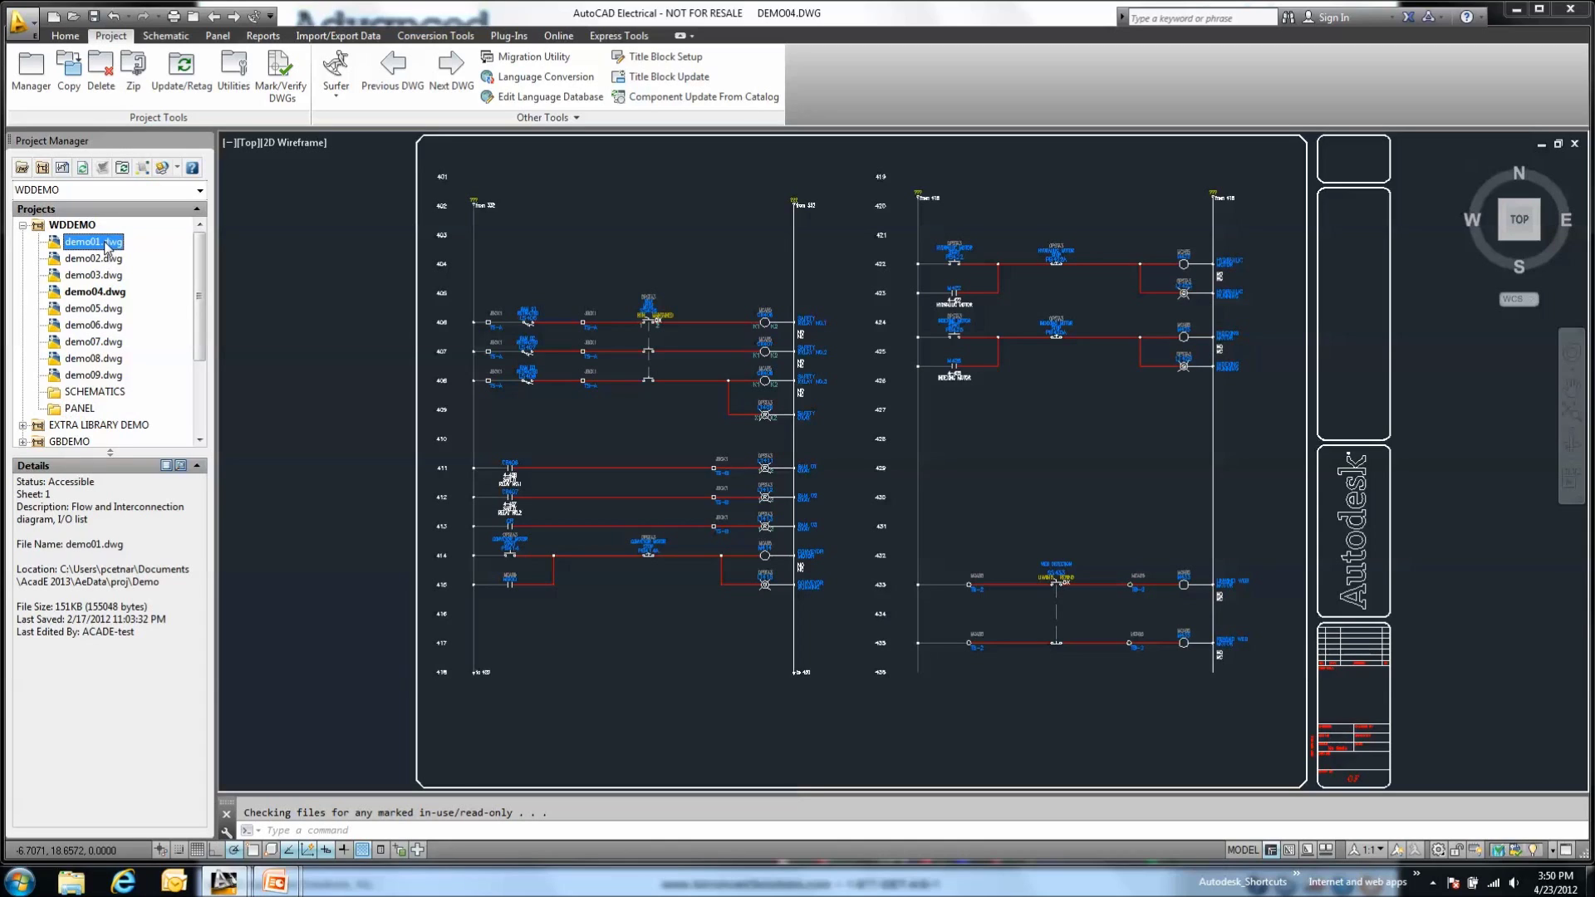
{"action": "left_click", "coordinate": [107, 344], "text": "shift"}
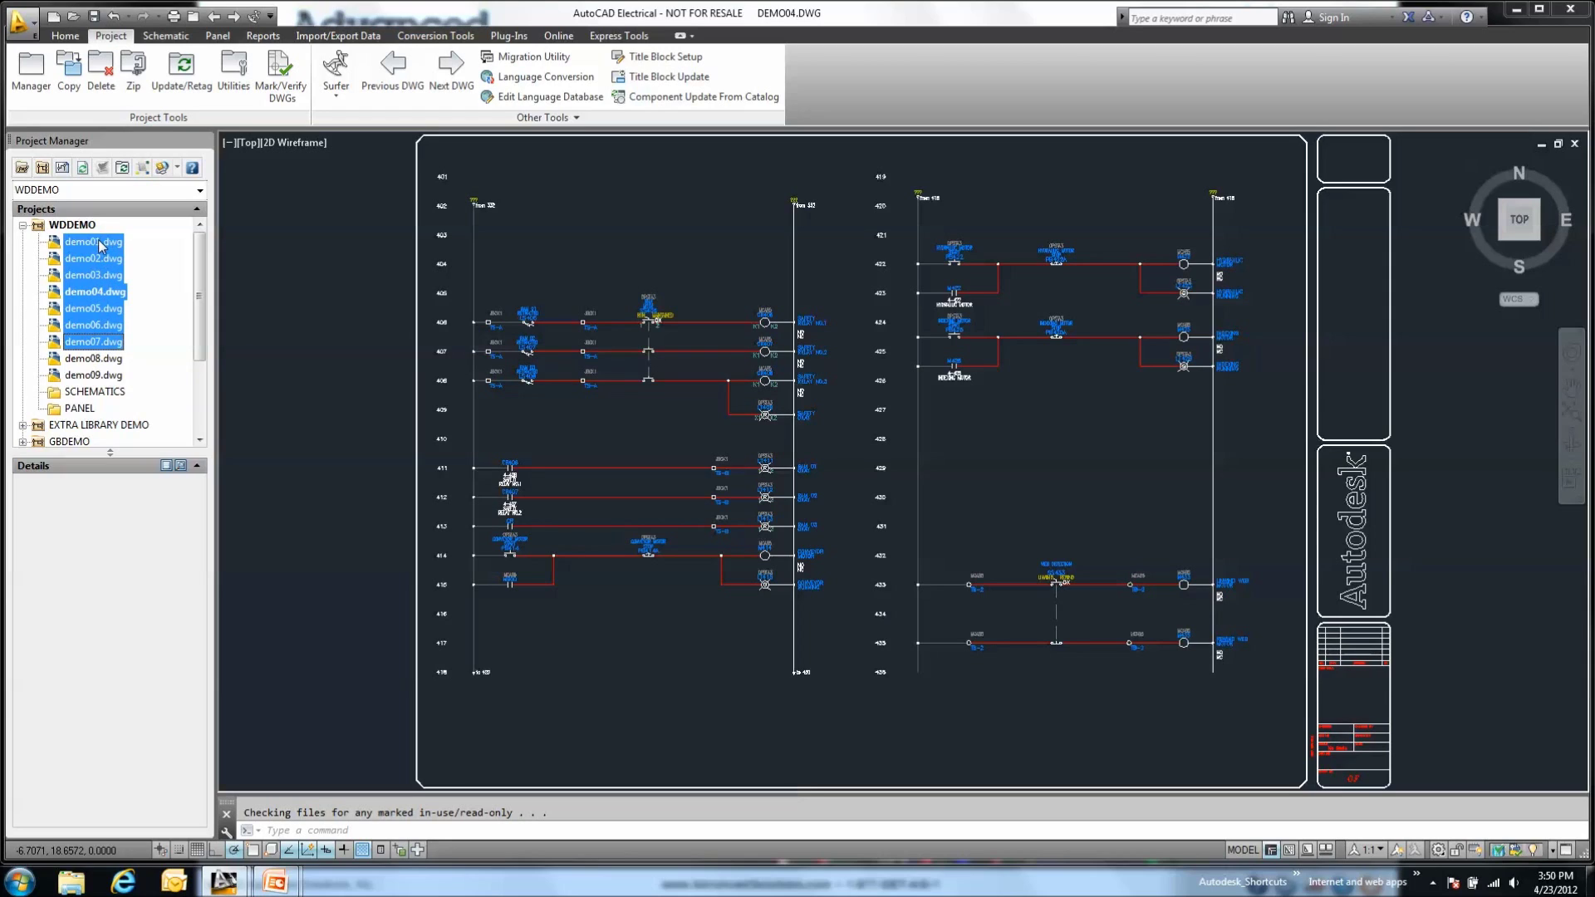
{"action": "left_click_drag", "start_coordinate": [99, 245], "coordinate": [106, 396]}
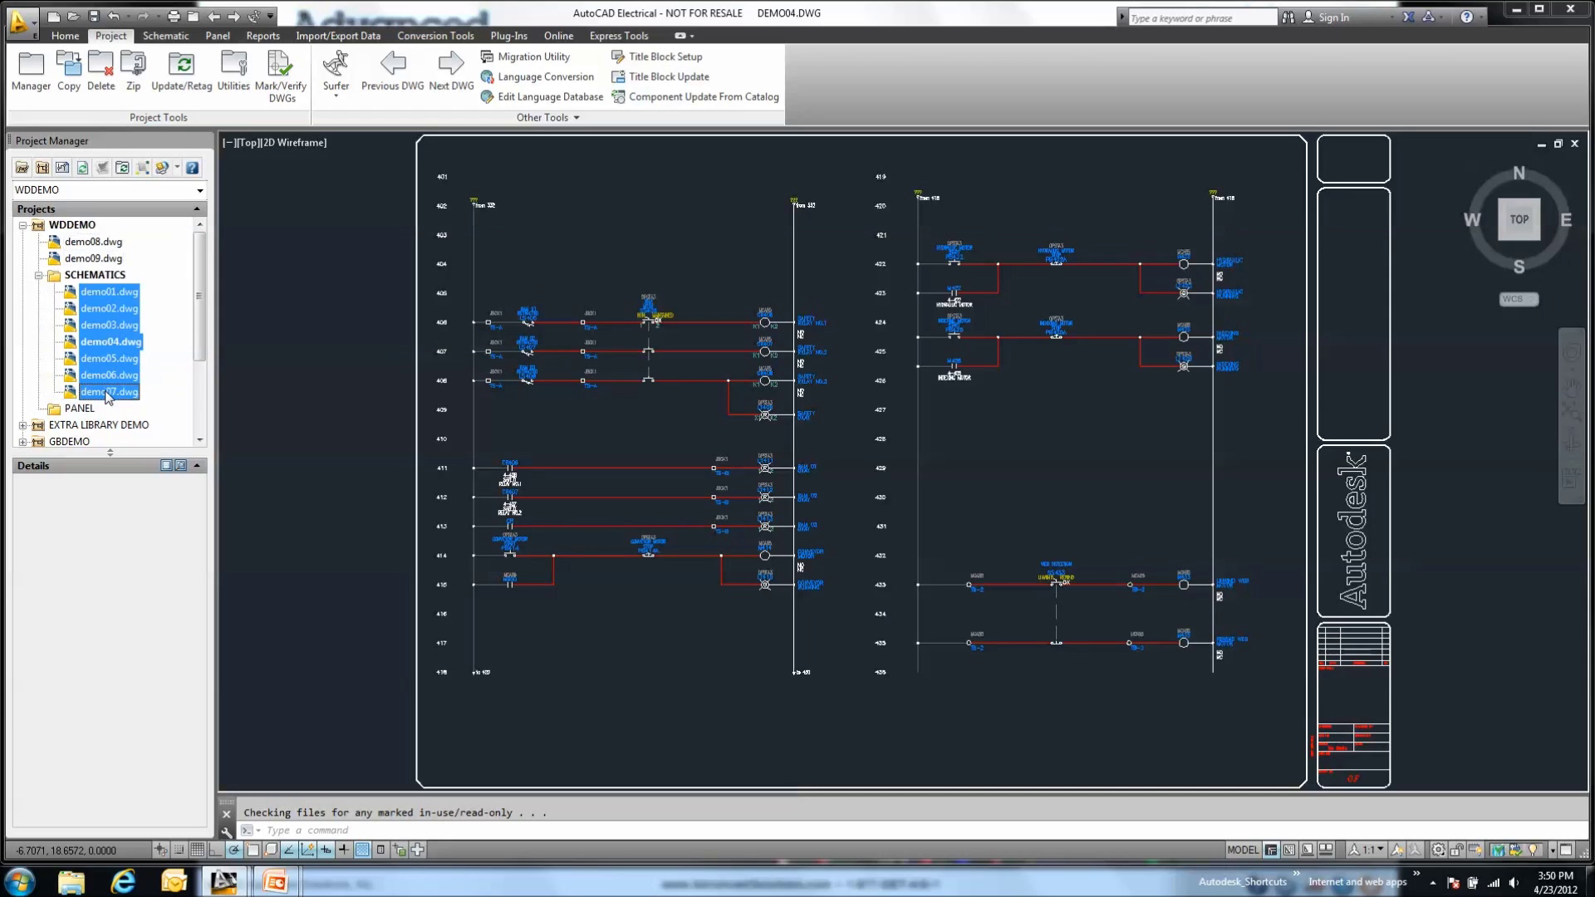
Step: Move drawings demo08.dwg and demo09.dwg into the PANEL subfolder
{"action": "left_click", "coordinate": [98, 242]}
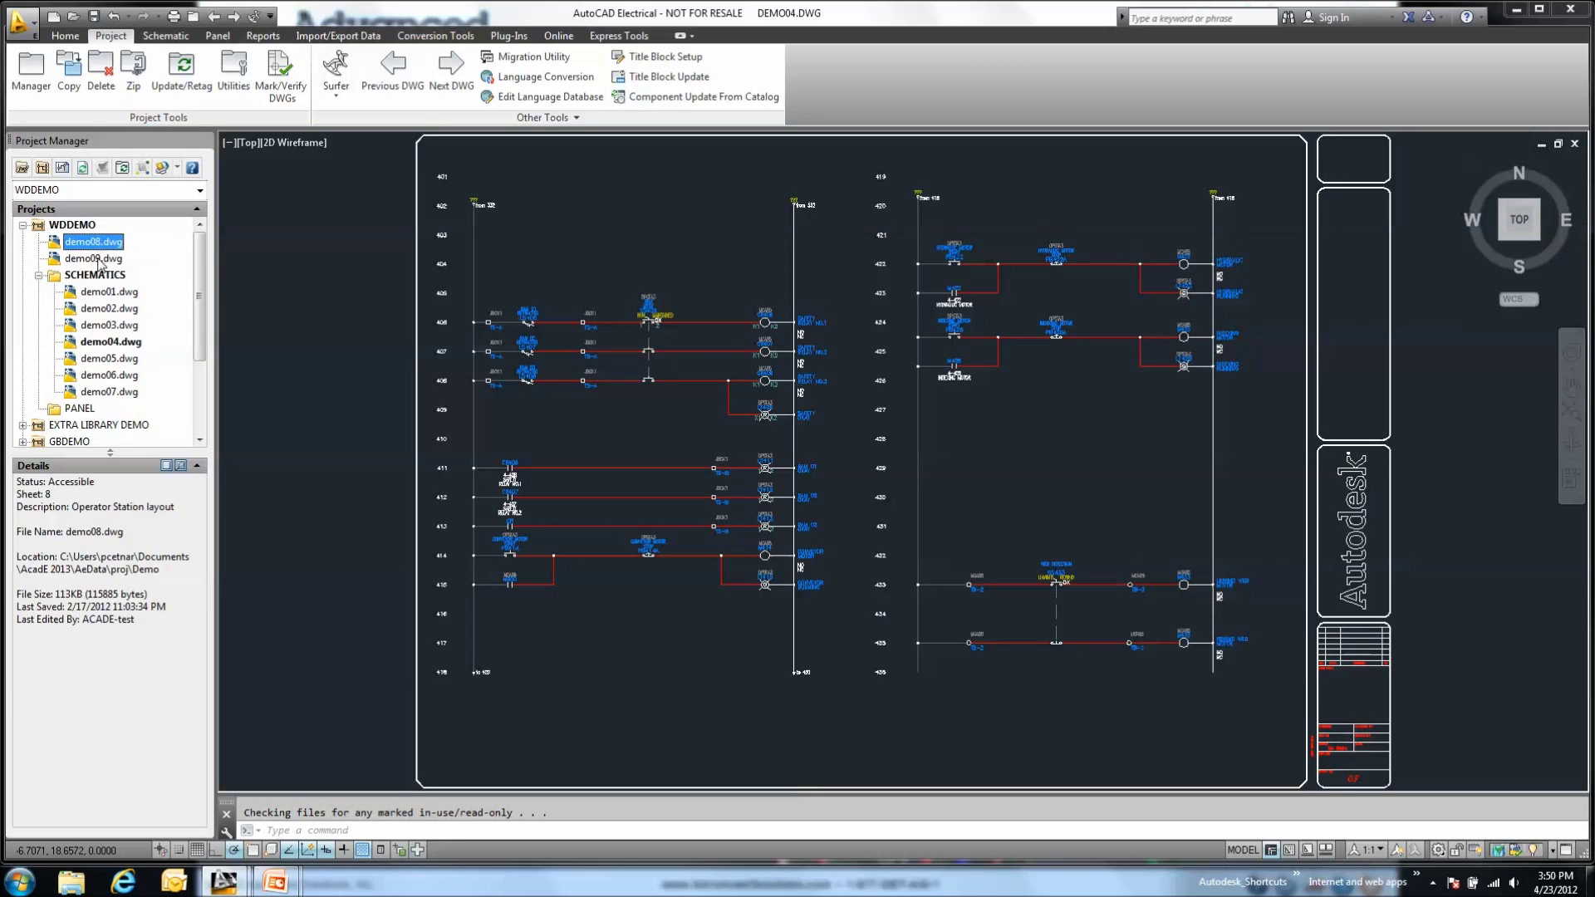
{"action": "left_click", "coordinate": [99, 260], "text": "shift"}
{"action": "left_click_drag", "start_coordinate": [97, 244], "coordinate": [85, 413]}
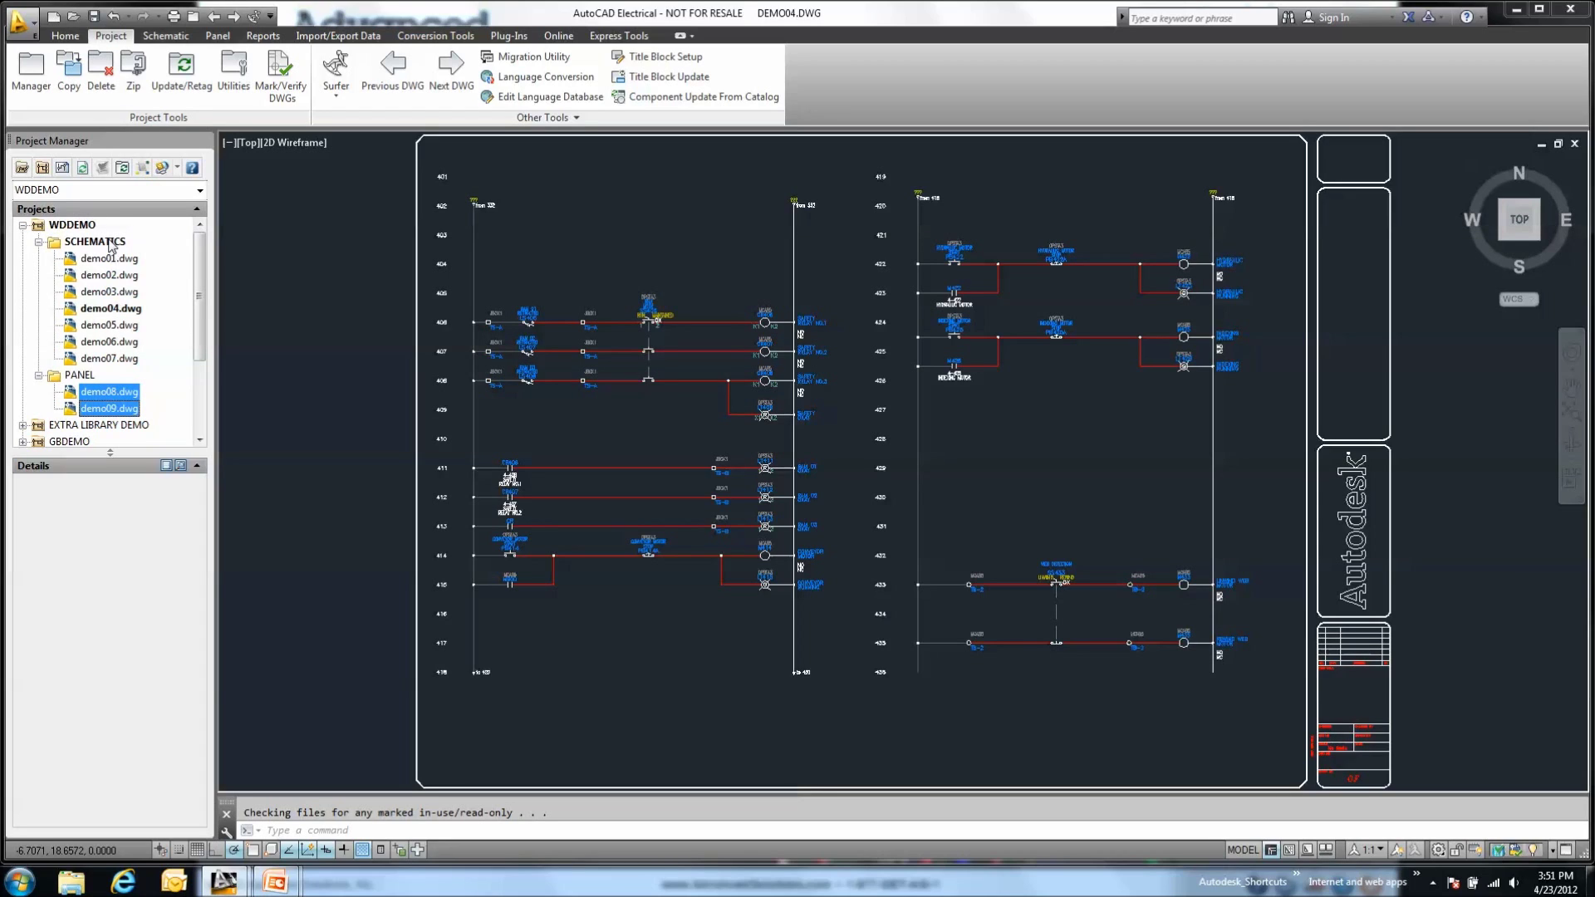
Step: Start a Drawing List Report for the SCHEMATICS subfolder up to the drawing selection, and cancel it
{"action": "left_click", "coordinate": [109, 241]}
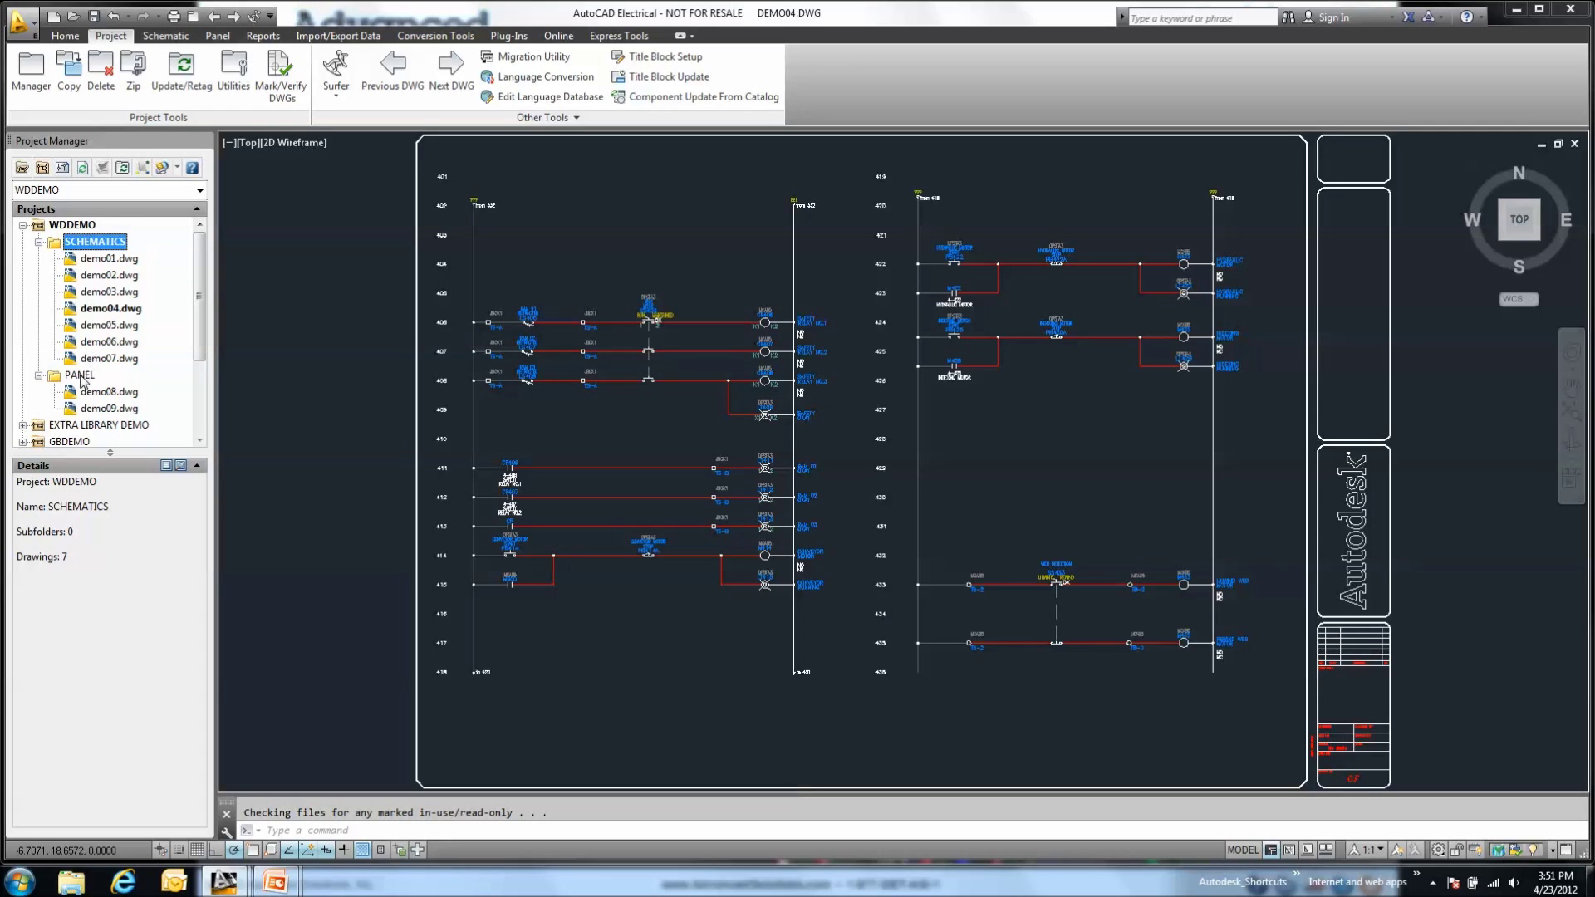
{"action": "right_click", "coordinate": [114, 243]}
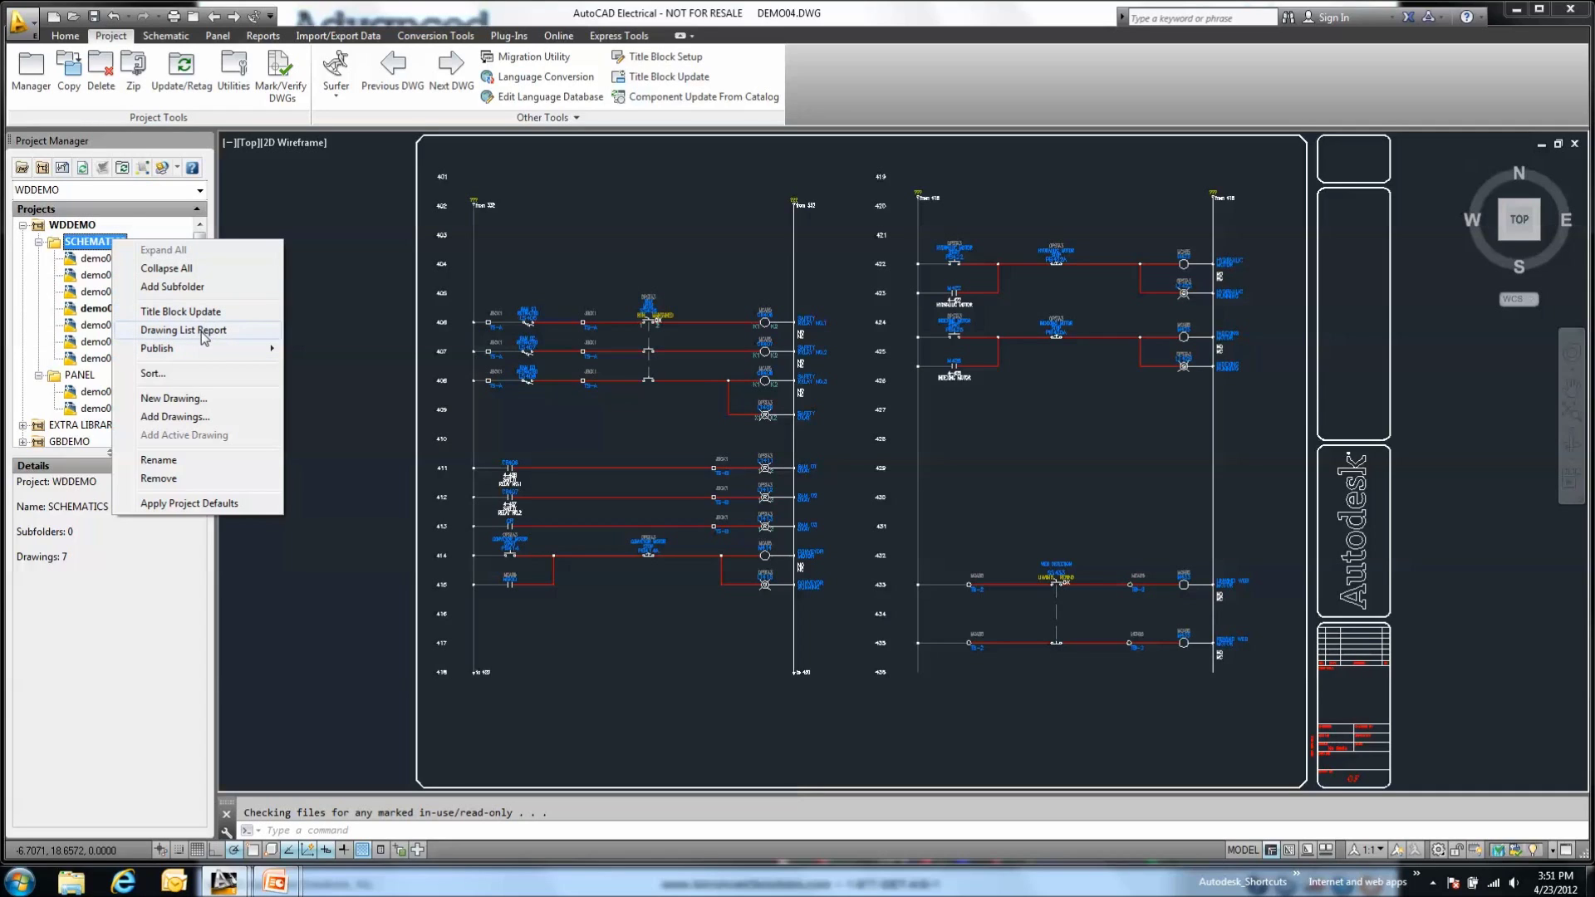
{"action": "mouse_move", "coordinate": [199, 349]}
{"action": "left_click", "coordinate": [192, 330]}
{"action": "left_click_drag", "start_coordinate": [773, 346], "coordinate": [631, 315]}
{"action": "left_click", "coordinate": [537, 477]}
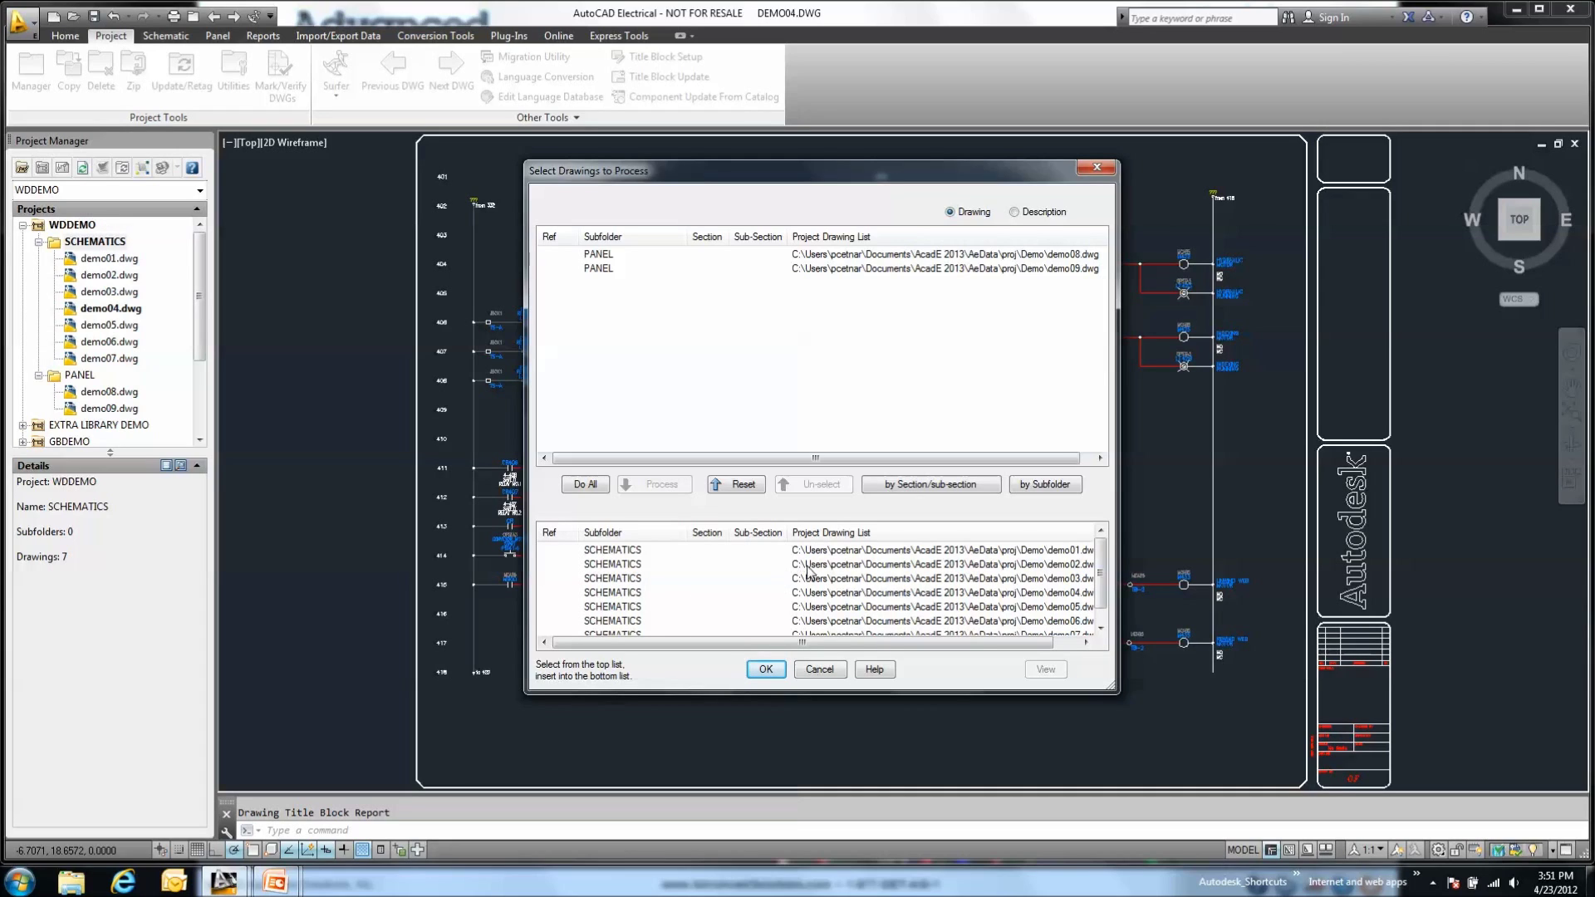
{"action": "left_click", "coordinate": [820, 668]}
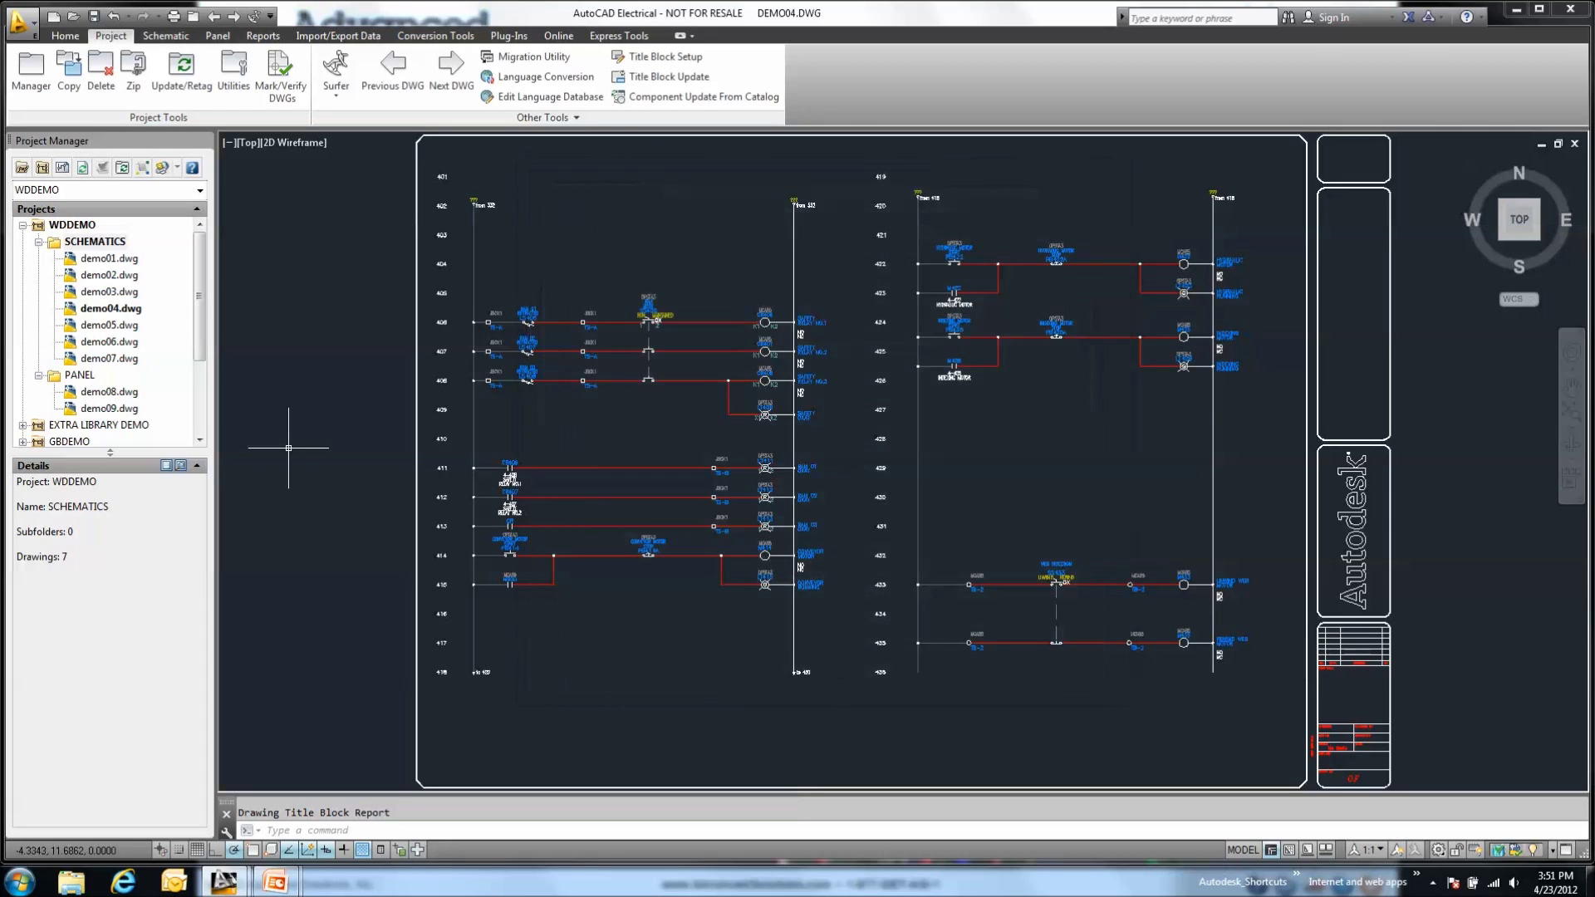
Step: Start a project-wide update of the Sheet (%S) value, choose the drawings of the PANEL subfolder for processing, and cancel it
{"action": "left_click", "coordinate": [83, 225]}
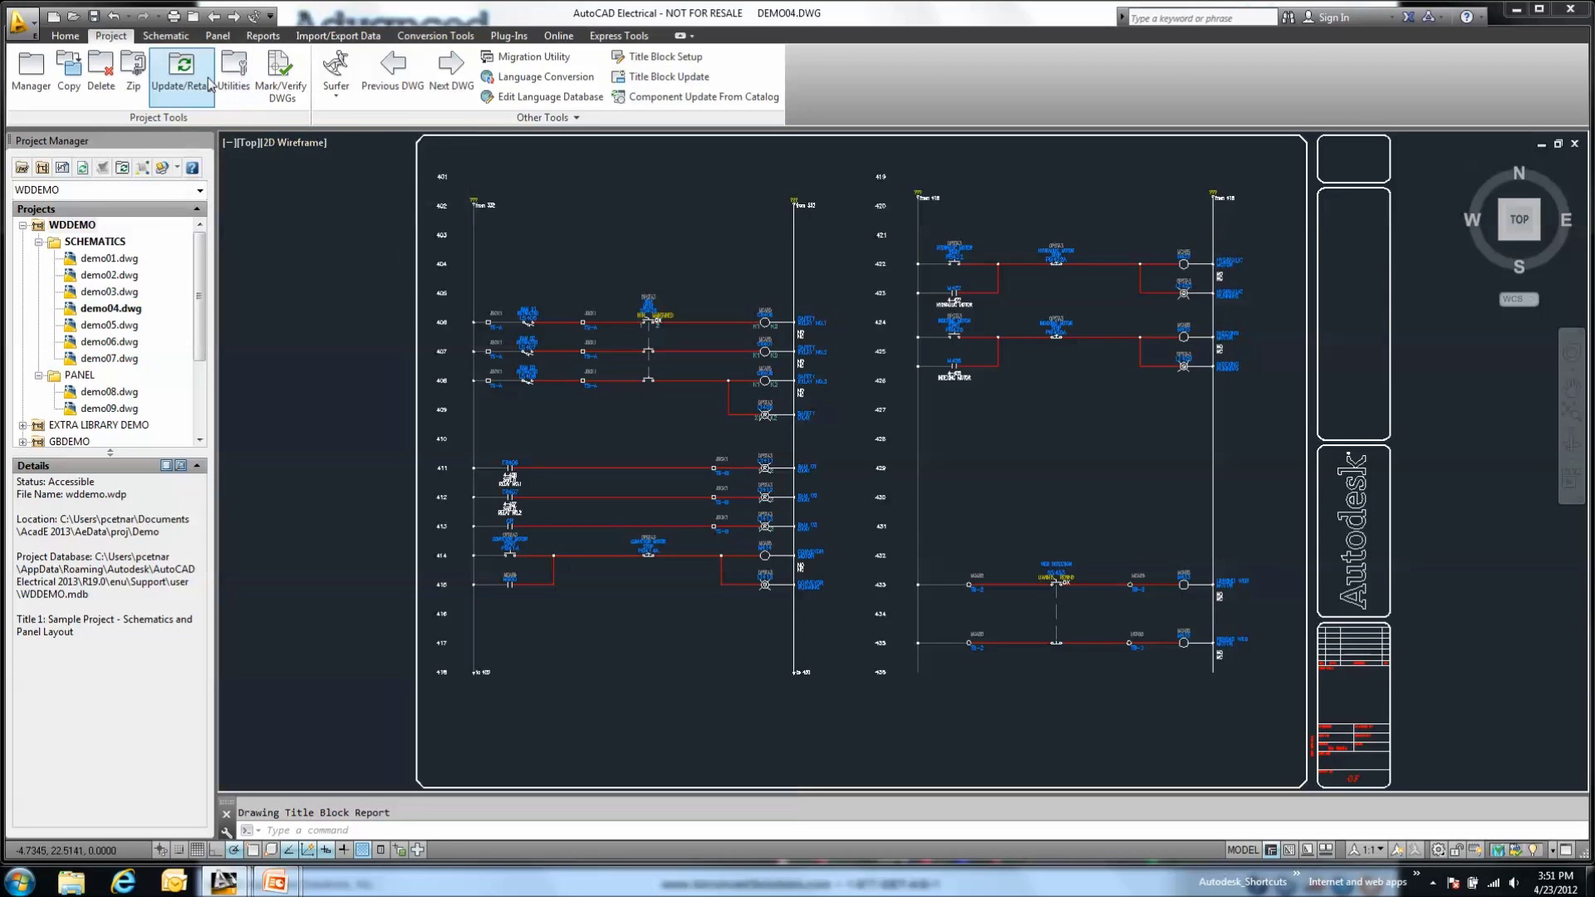
{"action": "left_click", "coordinate": [183, 73]}
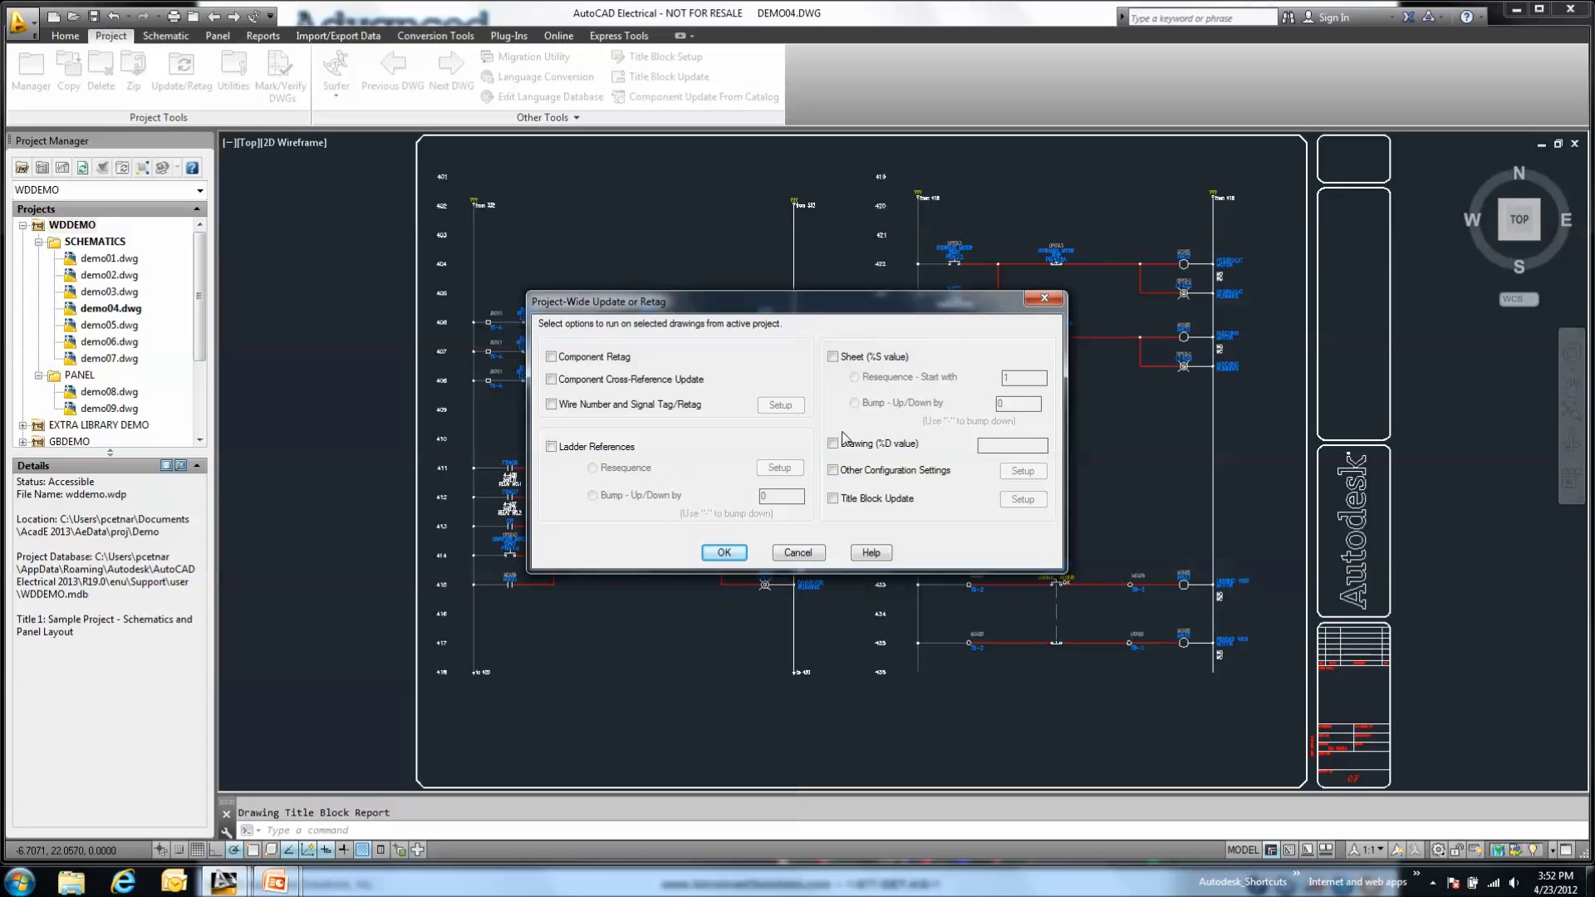
{"action": "left_click", "coordinate": [832, 357]}
{"action": "left_click", "coordinate": [733, 552]}
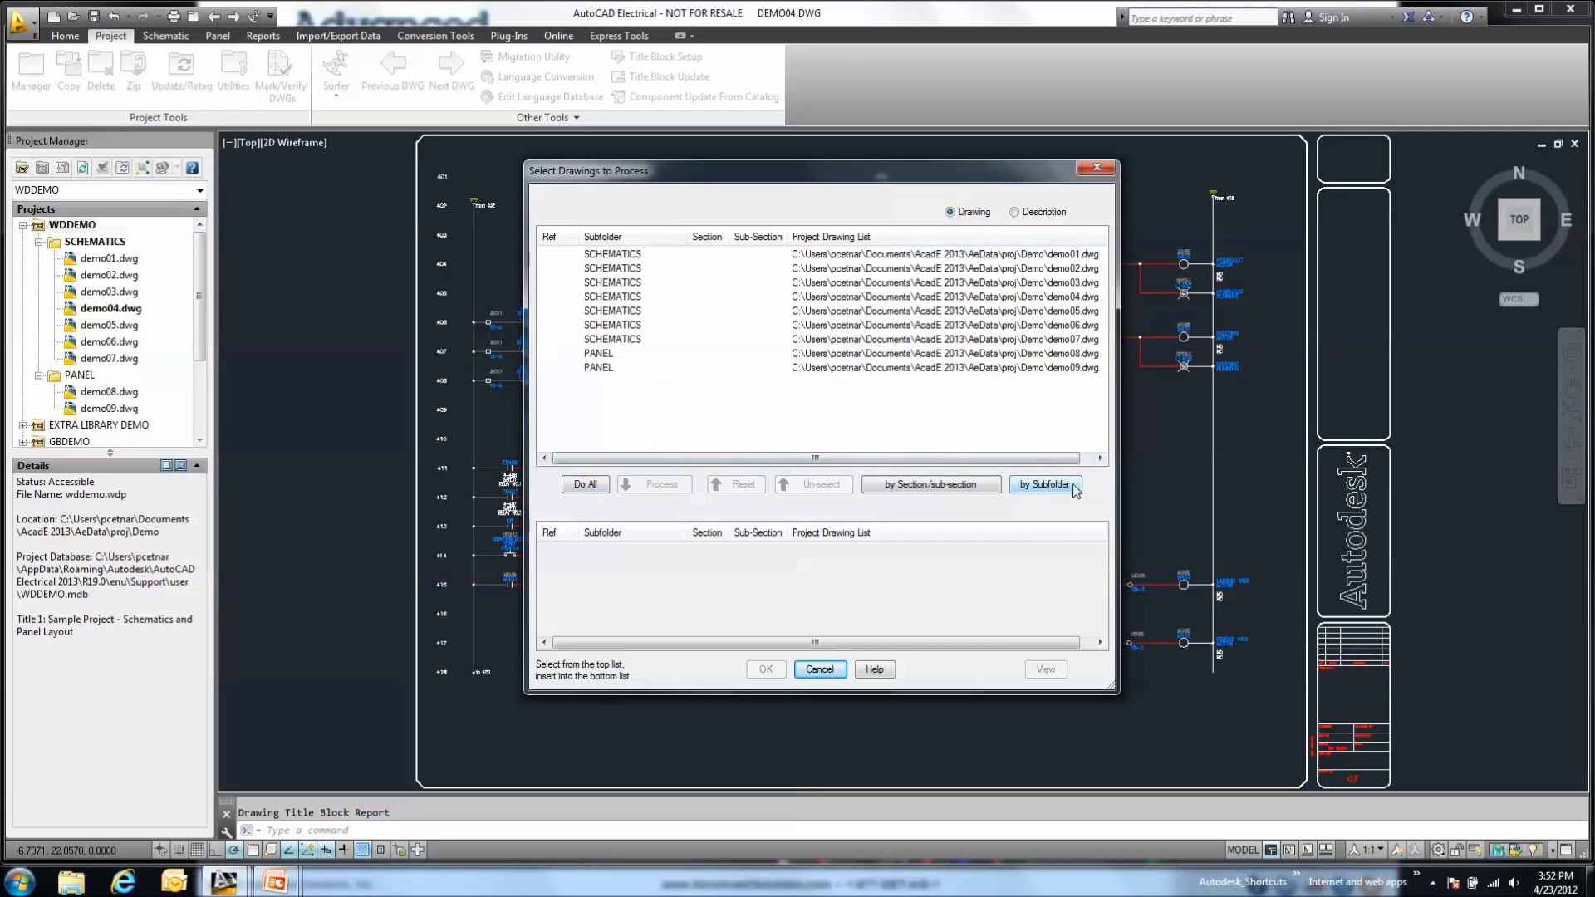
{"action": "left_click", "coordinate": [1044, 485]}
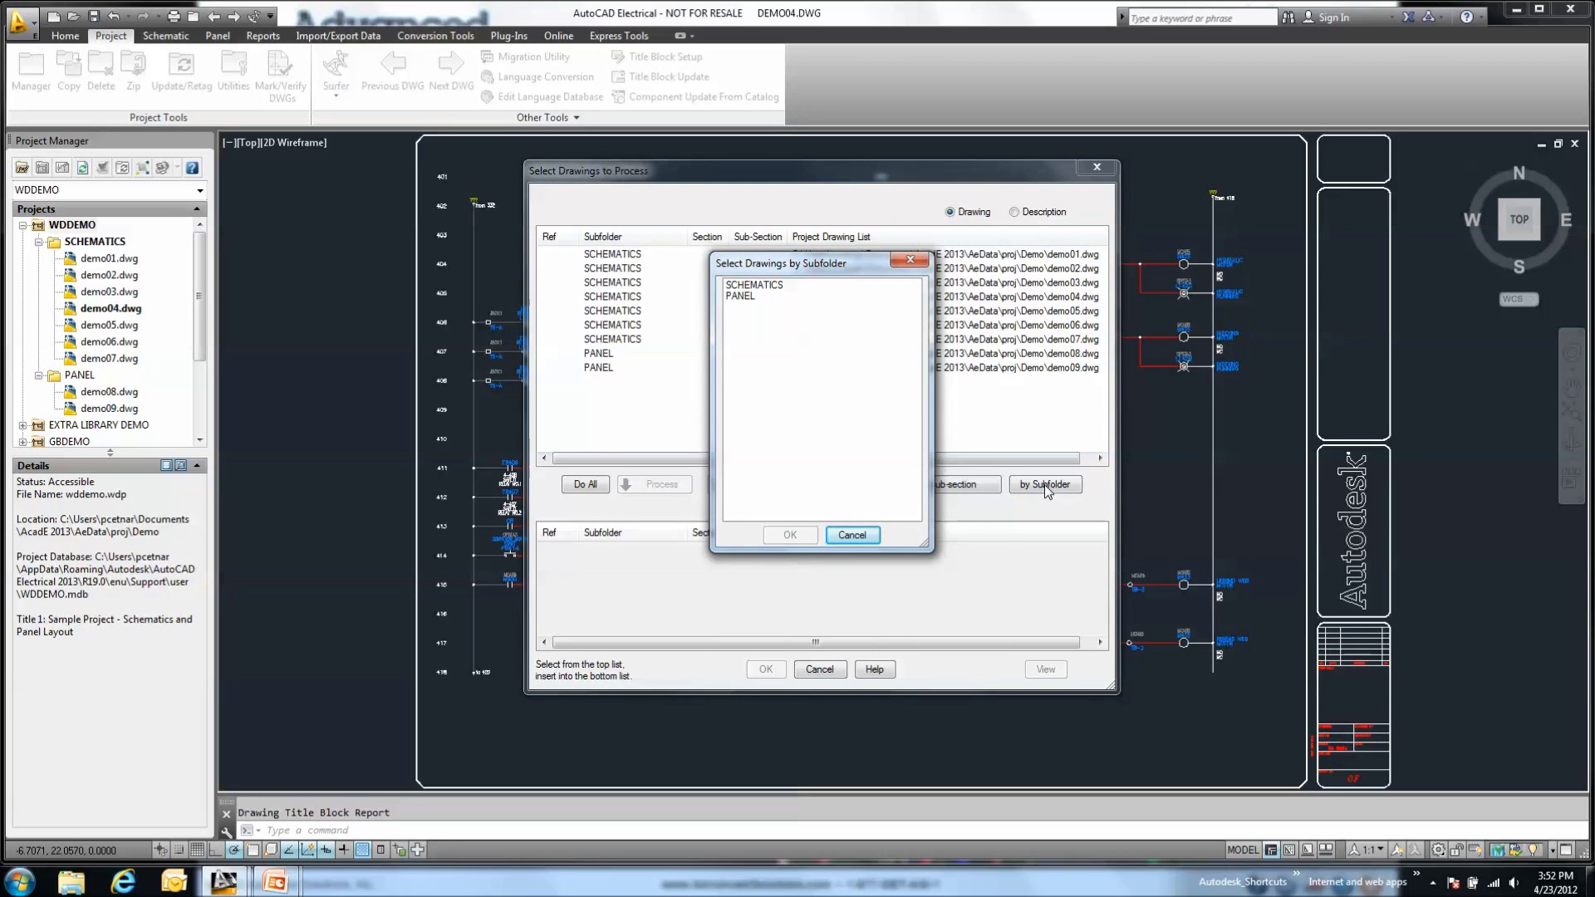
{"action": "left_click", "coordinate": [741, 297]}
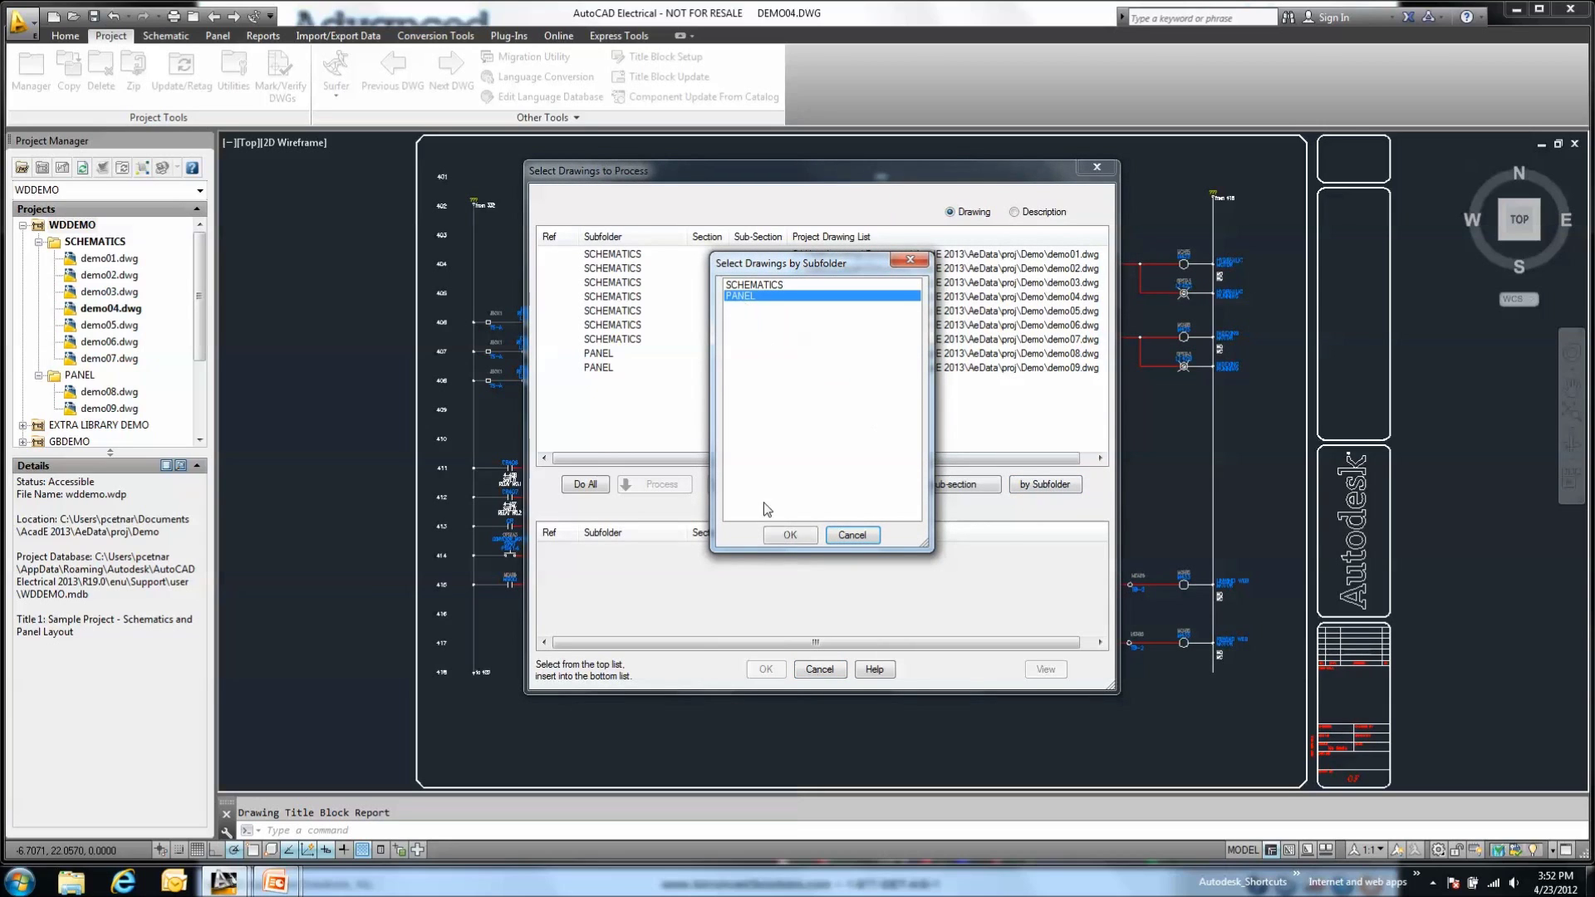
{"action": "left_click", "coordinate": [790, 535]}
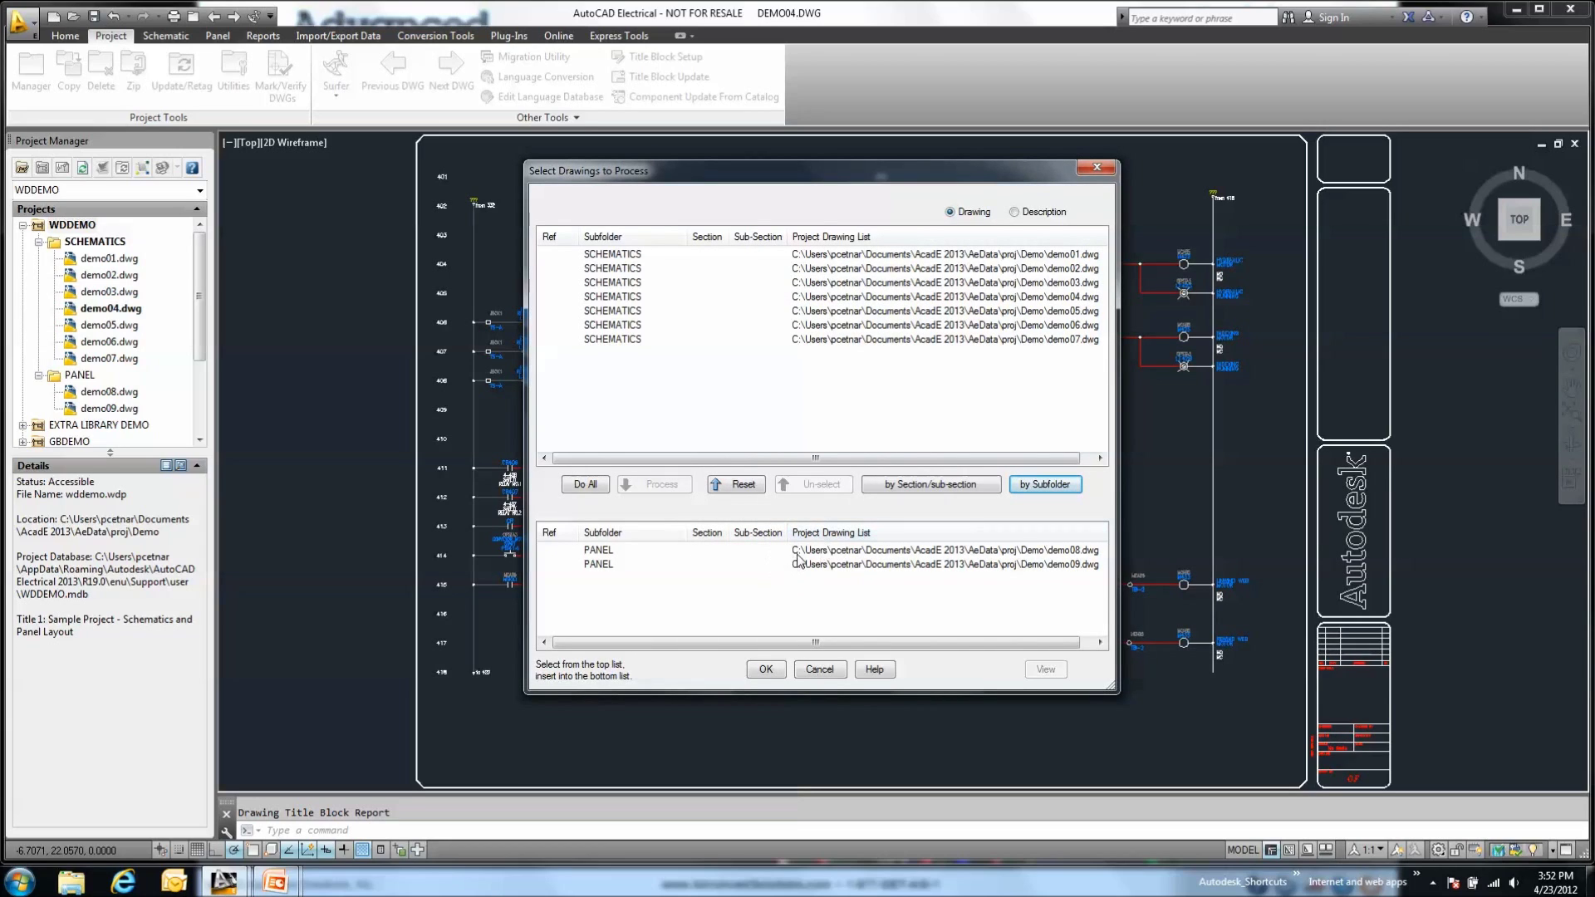
{"action": "left_click", "coordinate": [819, 669]}
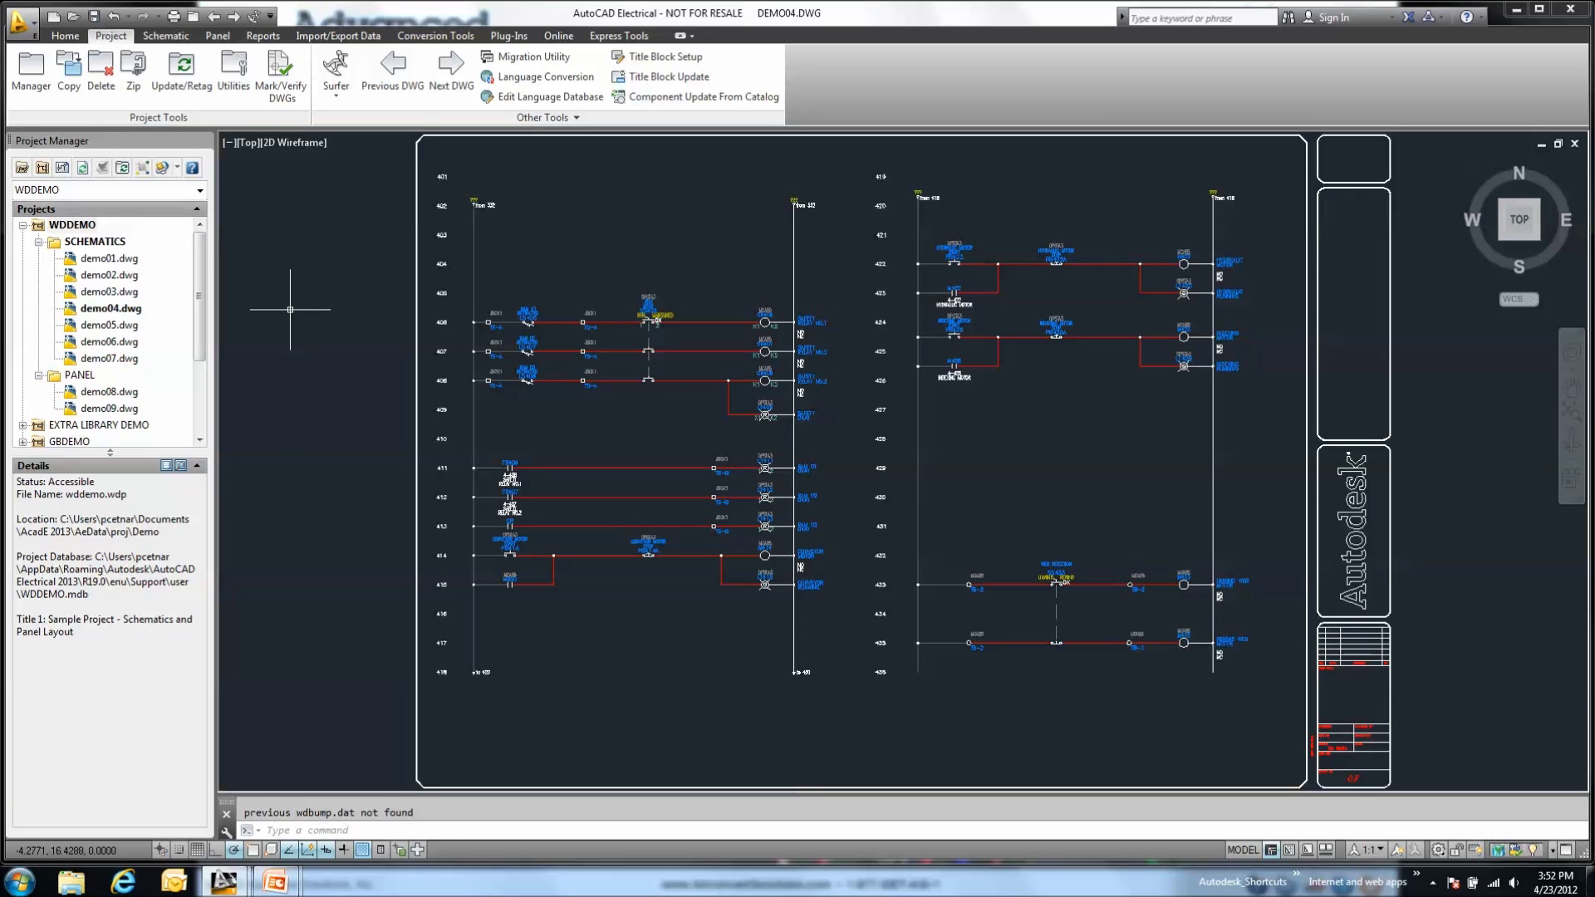
Step: Start removing the SCHEMATICS subfolder together with its drawings, and decline the removal
{"action": "right_click", "coordinate": [108, 242]}
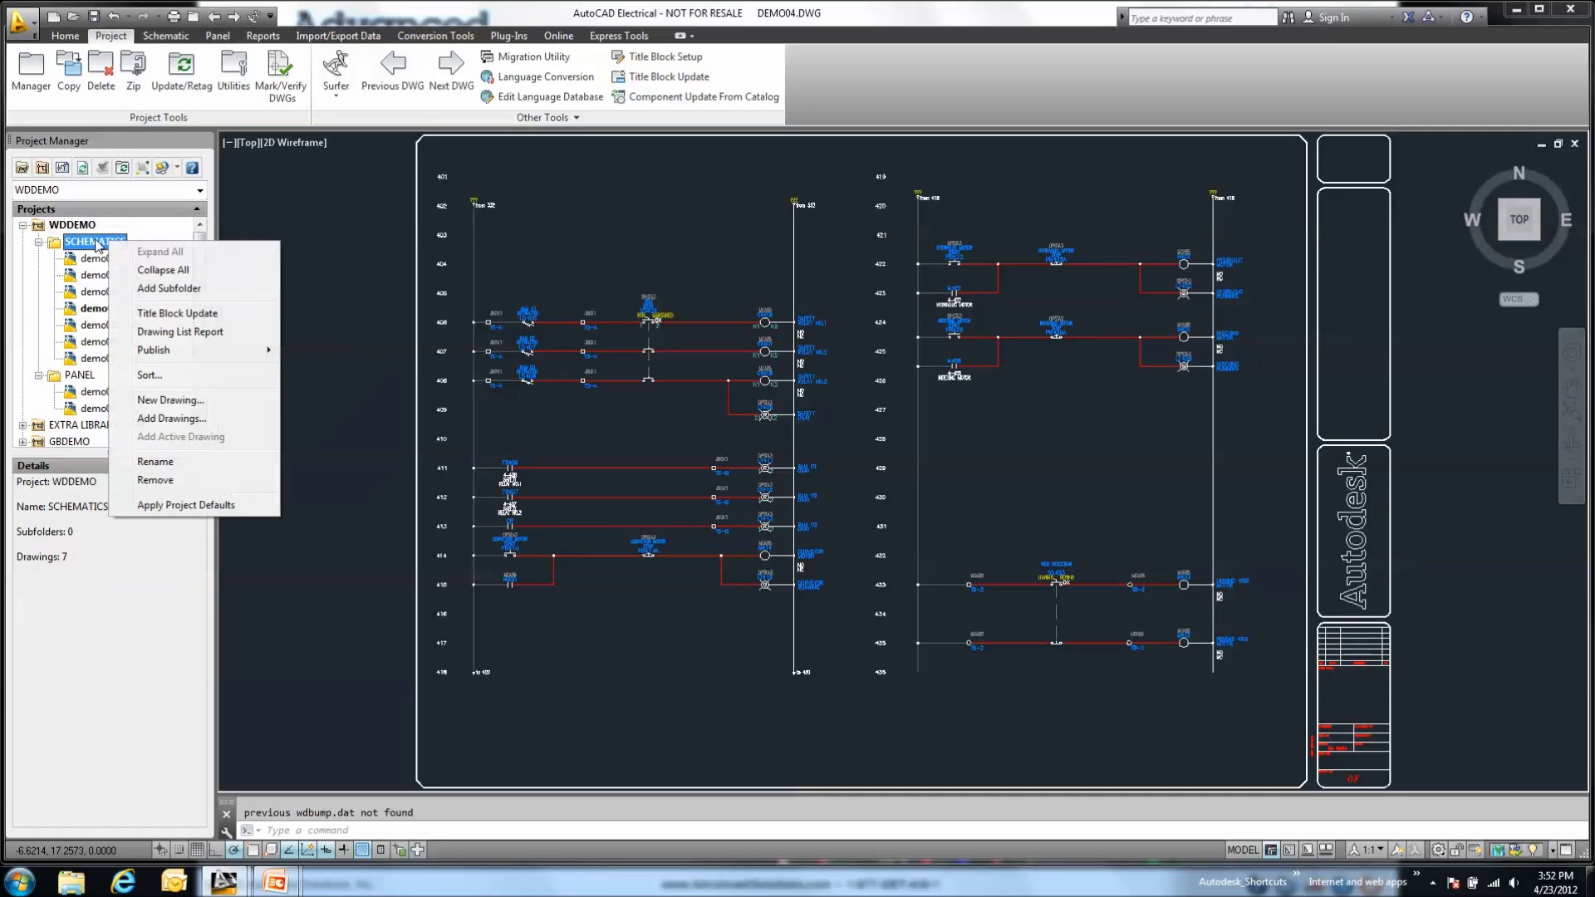
{"action": "left_click", "coordinate": [170, 486]}
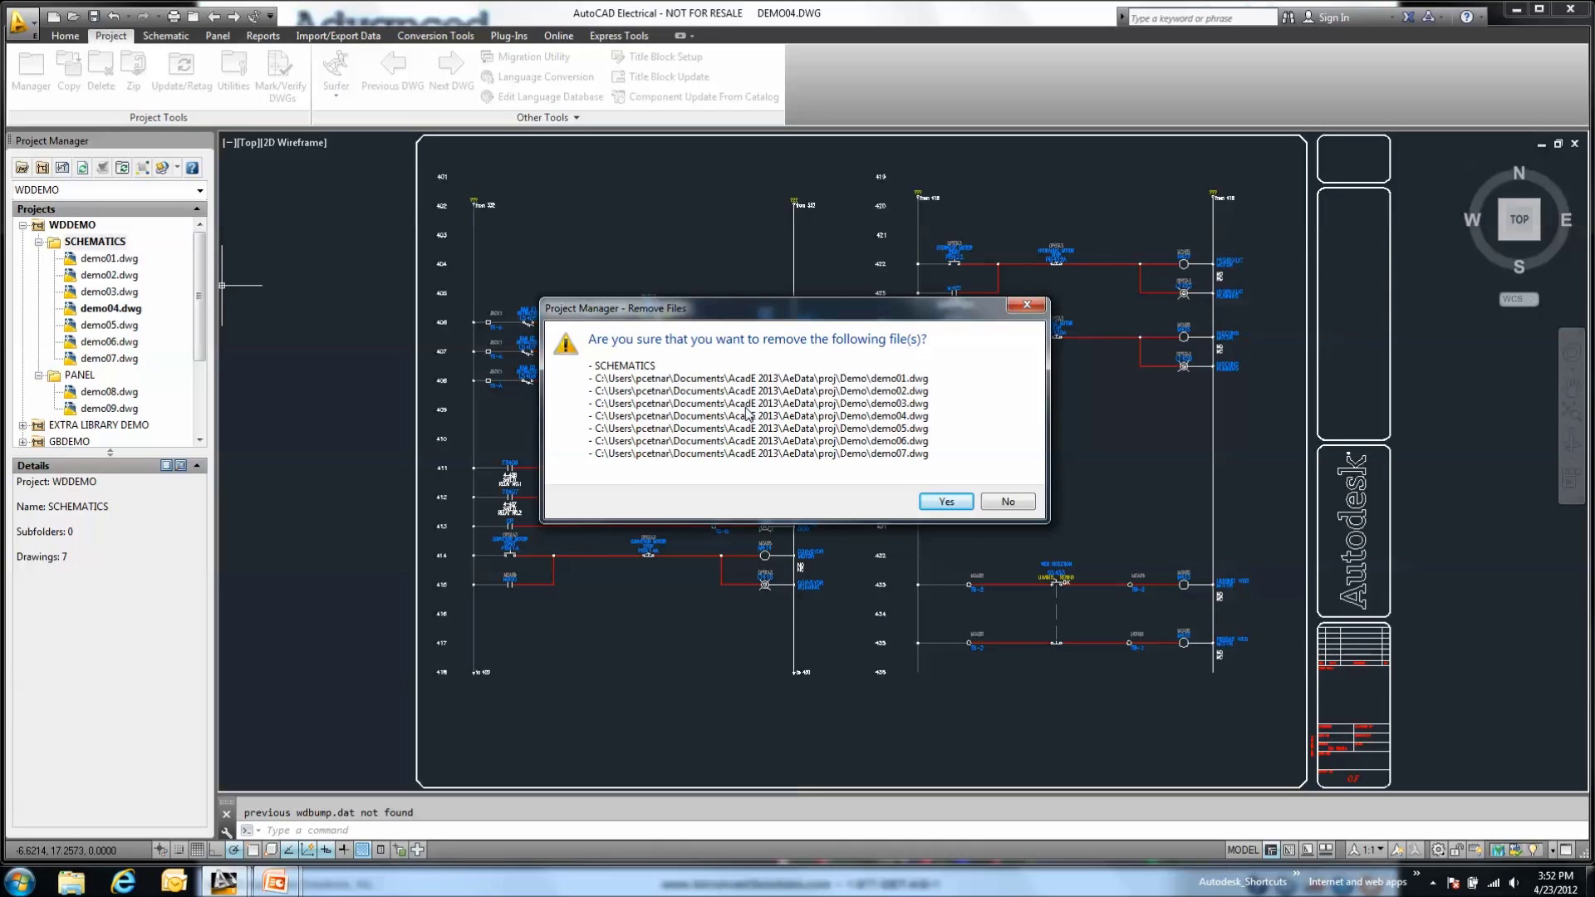
{"action": "left_click", "coordinate": [1005, 502]}
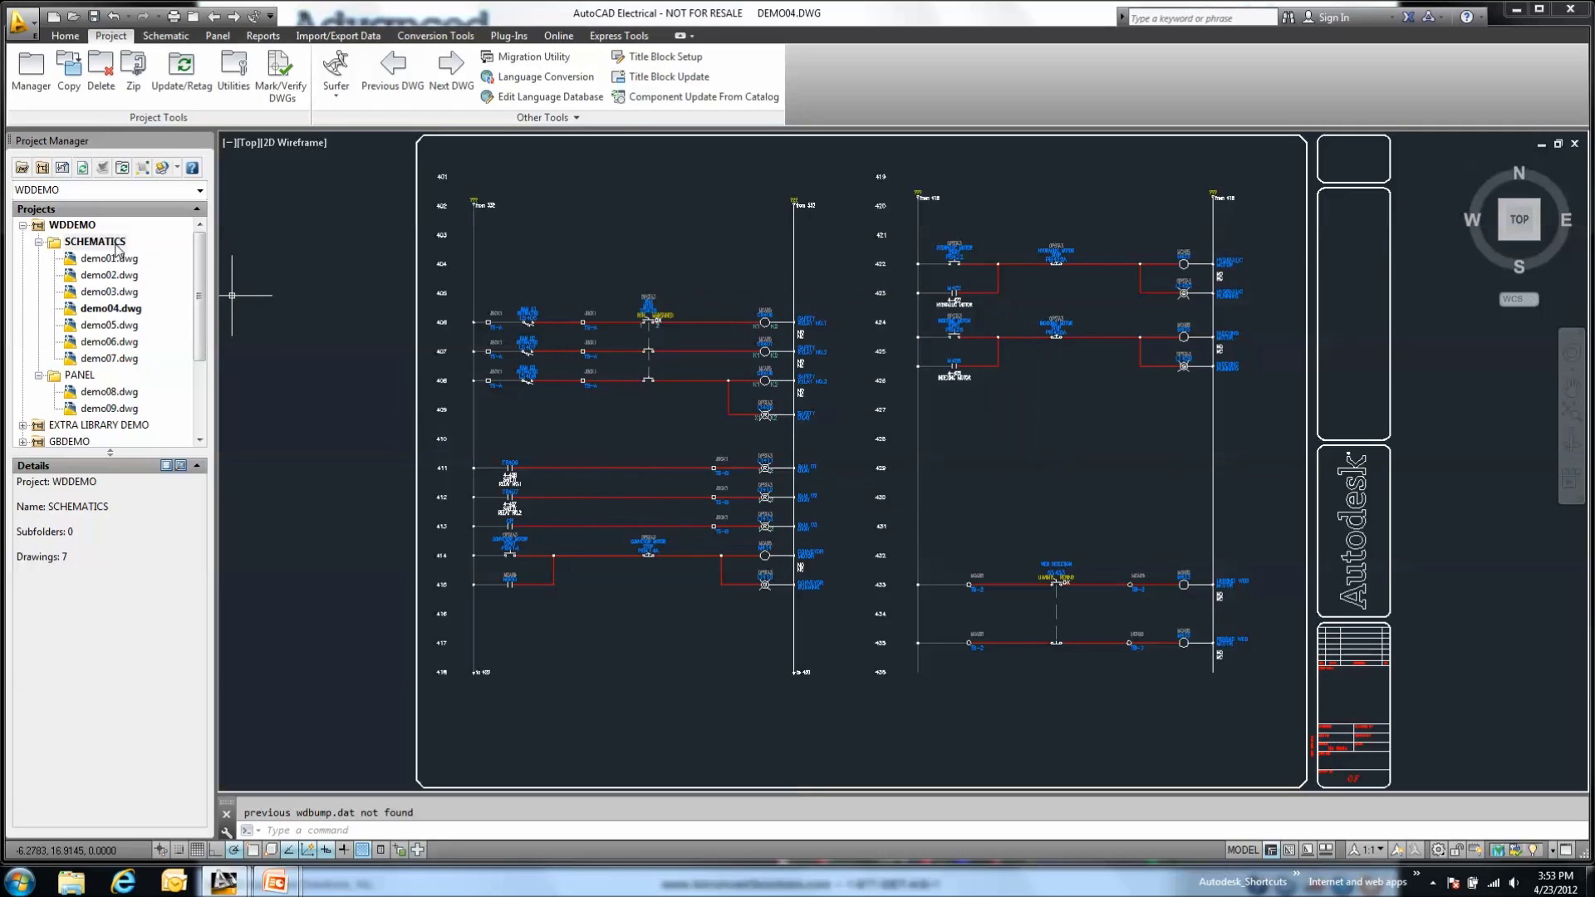
Step: Move demo01.dwg through demo07.dwg out of the SCHEMATICS subfolder to the WDDEMO project's top level
{"action": "left_click", "coordinate": [106, 262]}
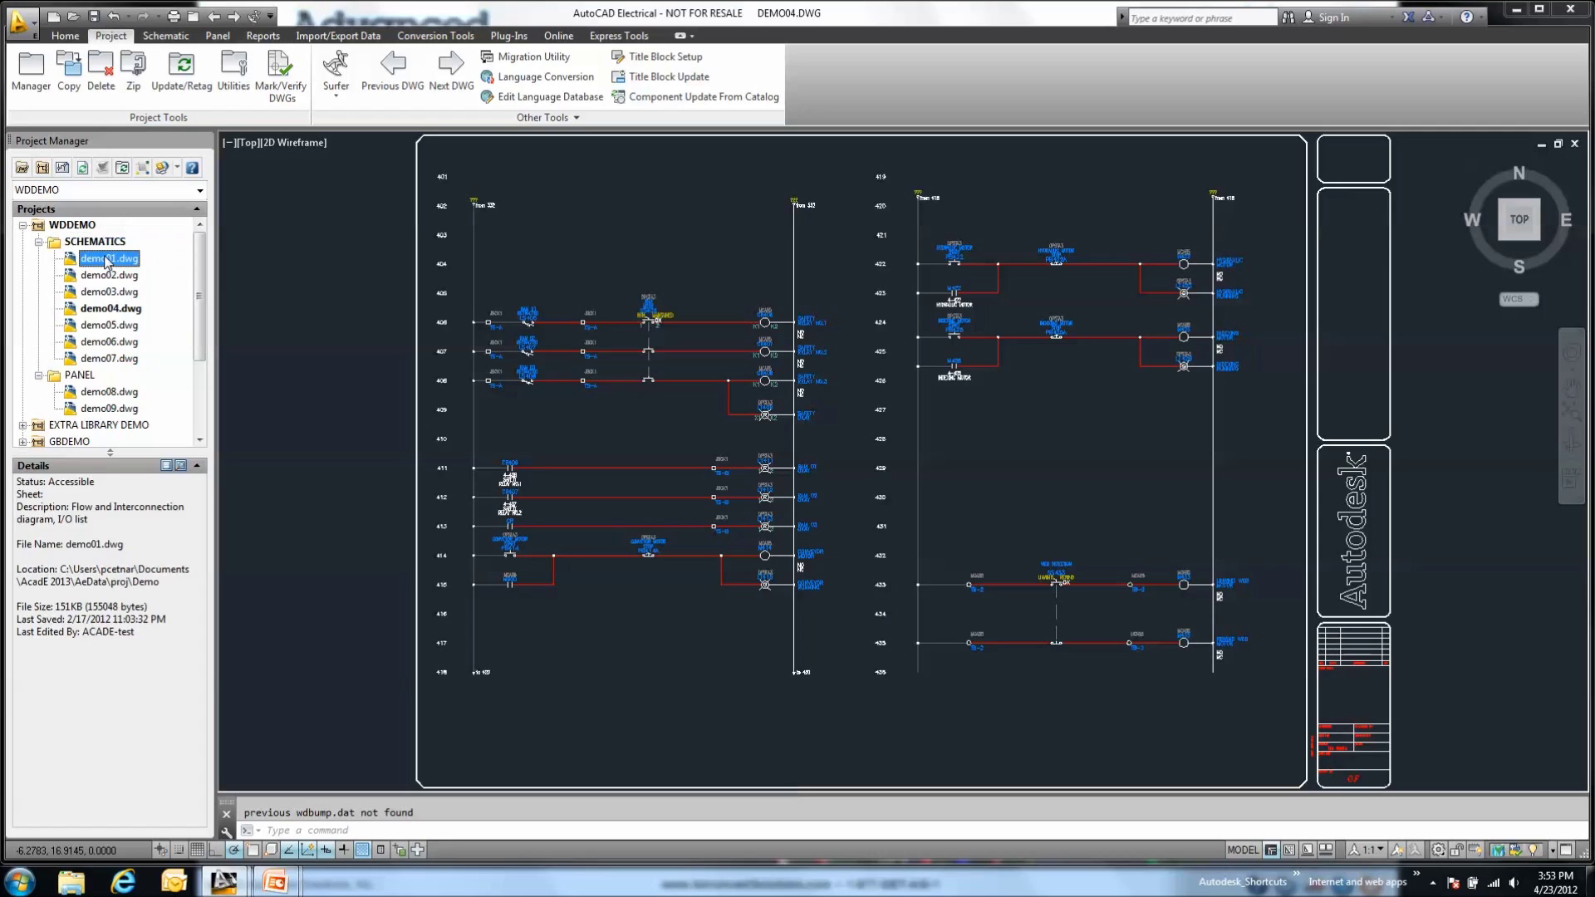
{"action": "left_click", "coordinate": [121, 360], "text": "shift"}
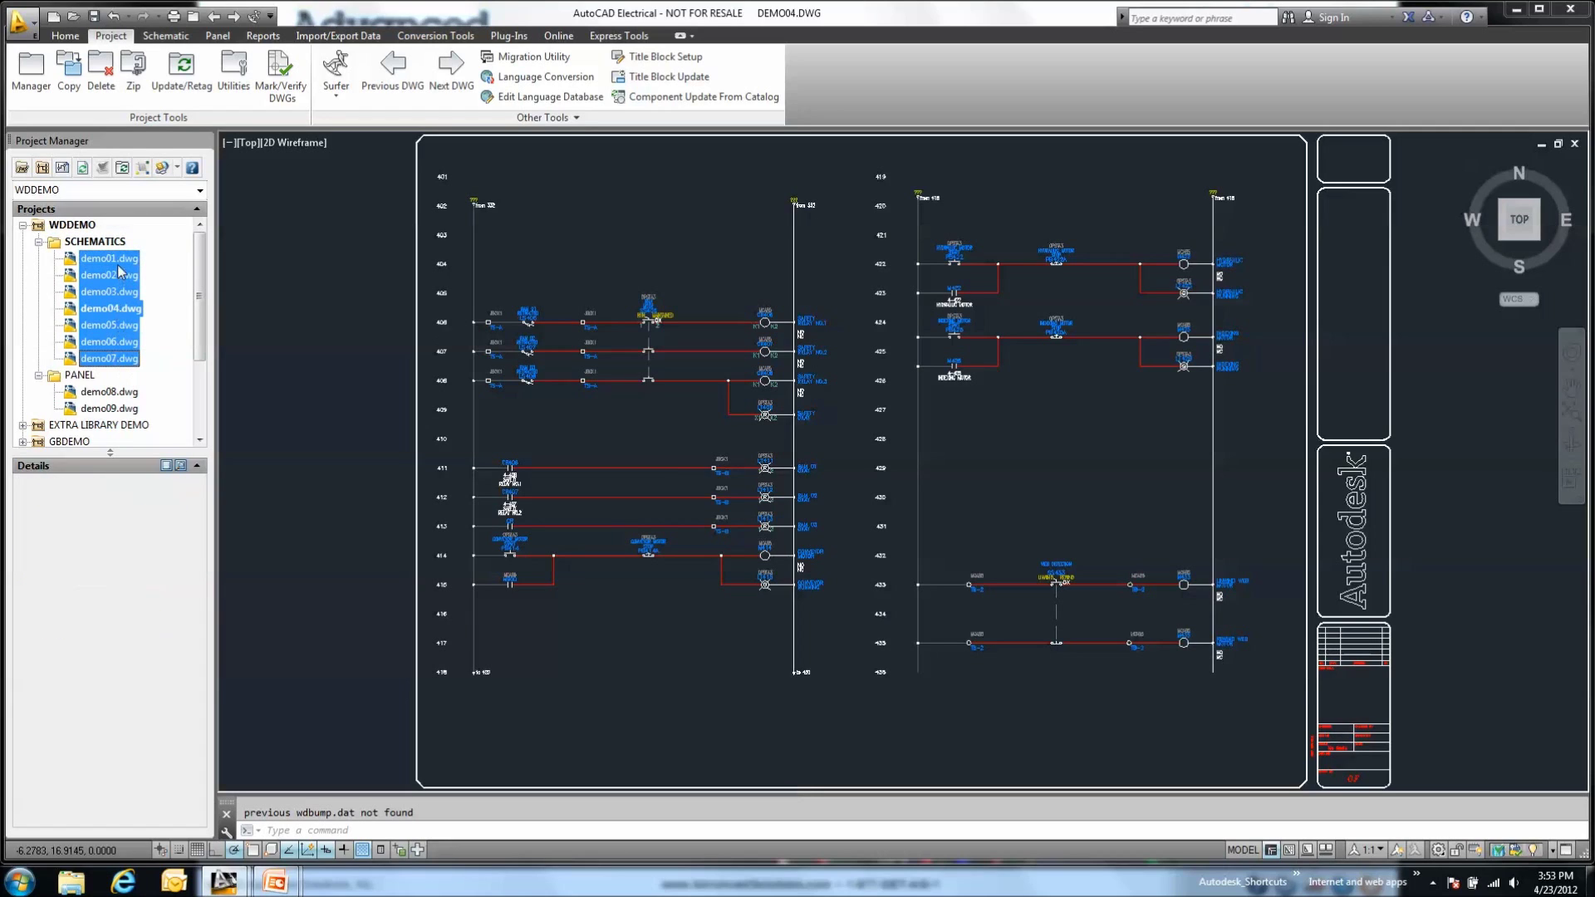
{"action": "left_click_drag", "start_coordinate": [121, 270], "coordinate": [88, 231]}
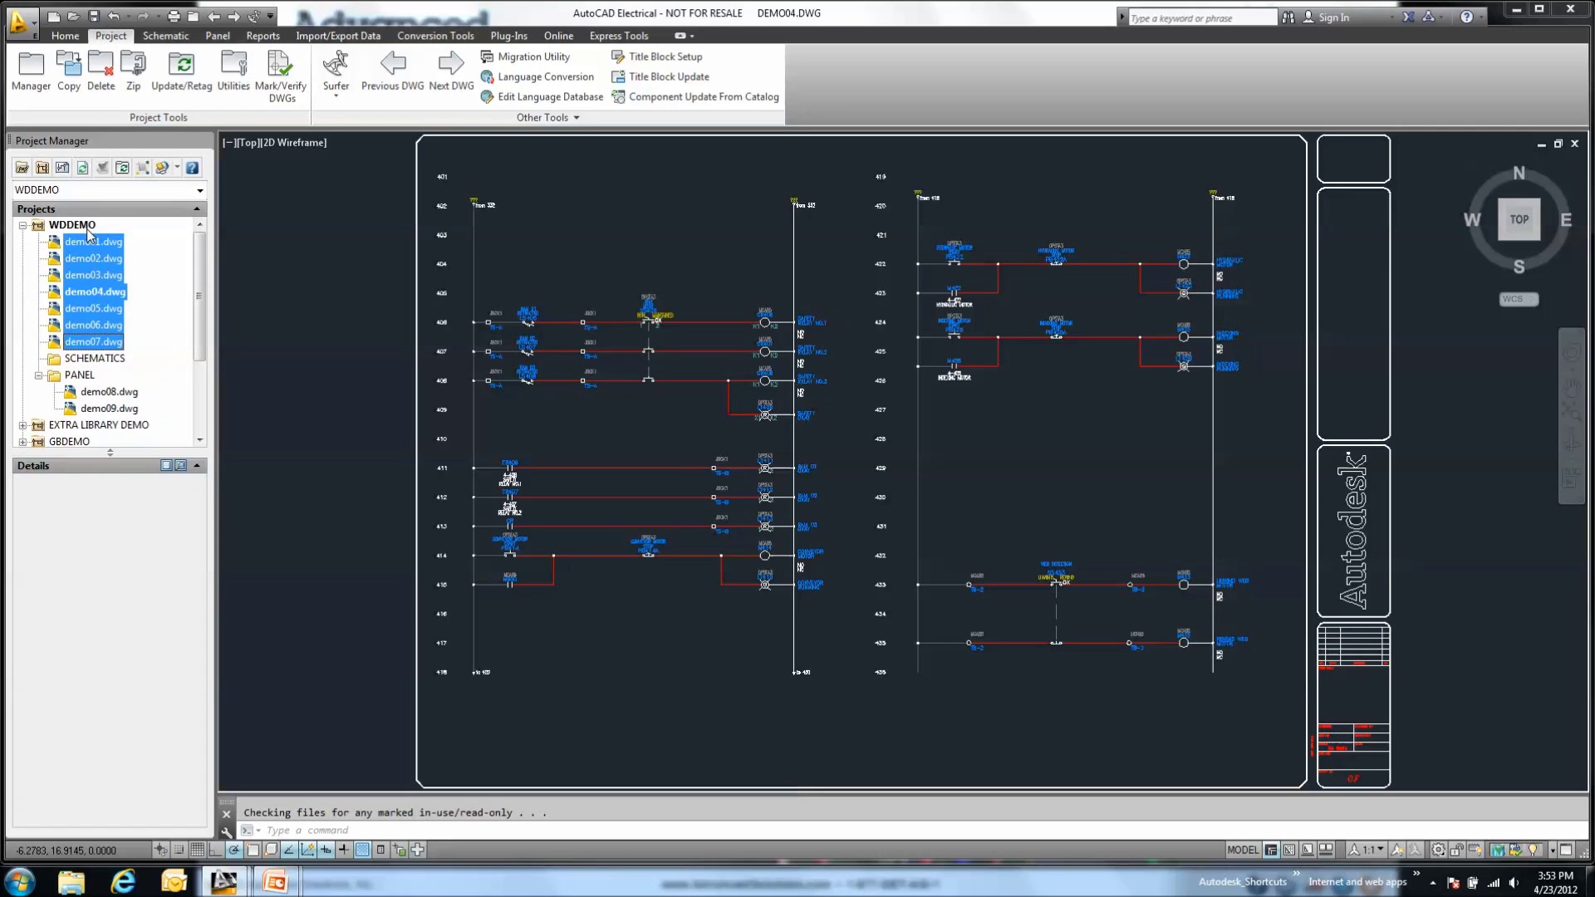
Step: Start removing the empty SCHEMATICS subfolder, and decline the removal
{"action": "left_click", "coordinate": [94, 360]}
{"action": "right_click", "coordinate": [94, 362]}
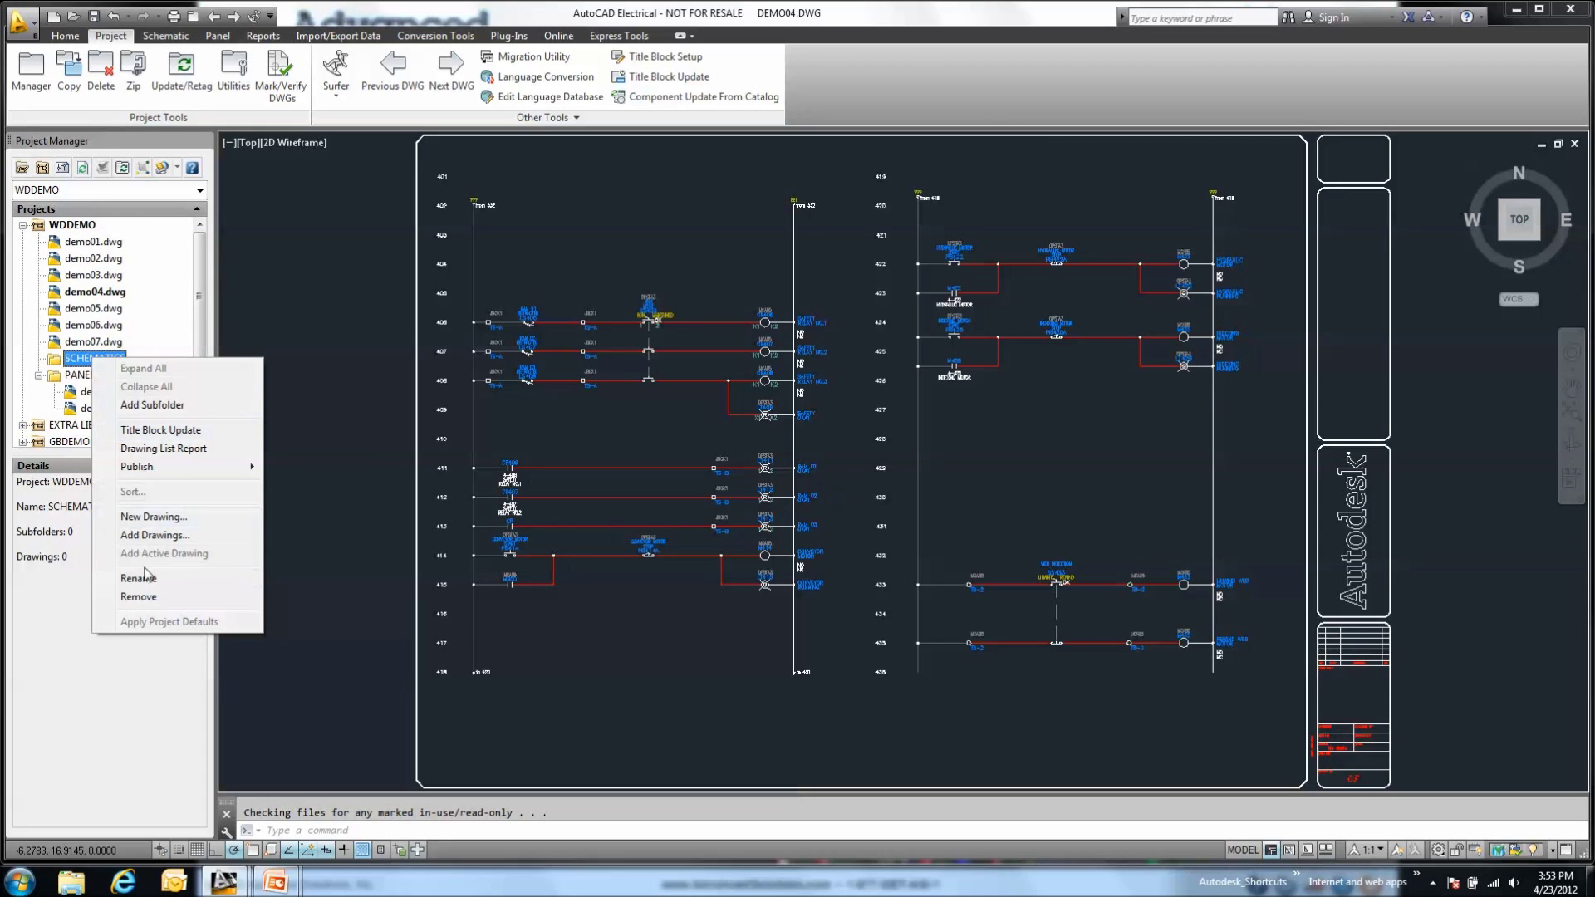
{"action": "left_click", "coordinate": [151, 598]}
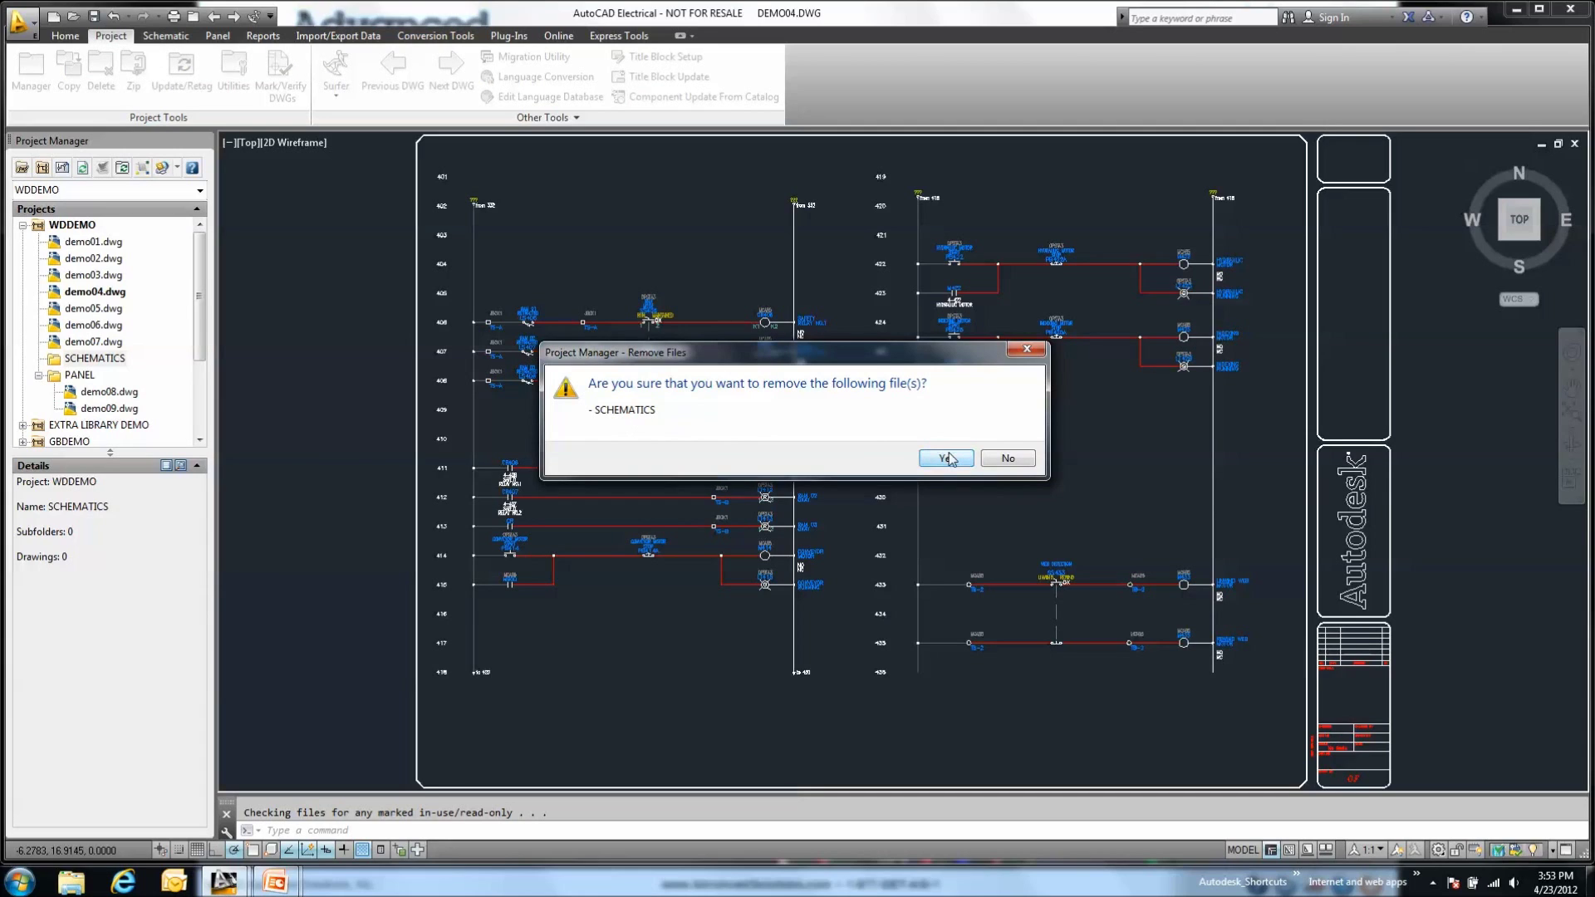
{"action": "left_click", "coordinate": [1008, 458]}
Step: Move demo01.dwg through demo07.dwg back into the SCHEMATICS subfolder
{"action": "left_click", "coordinate": [94, 242]}
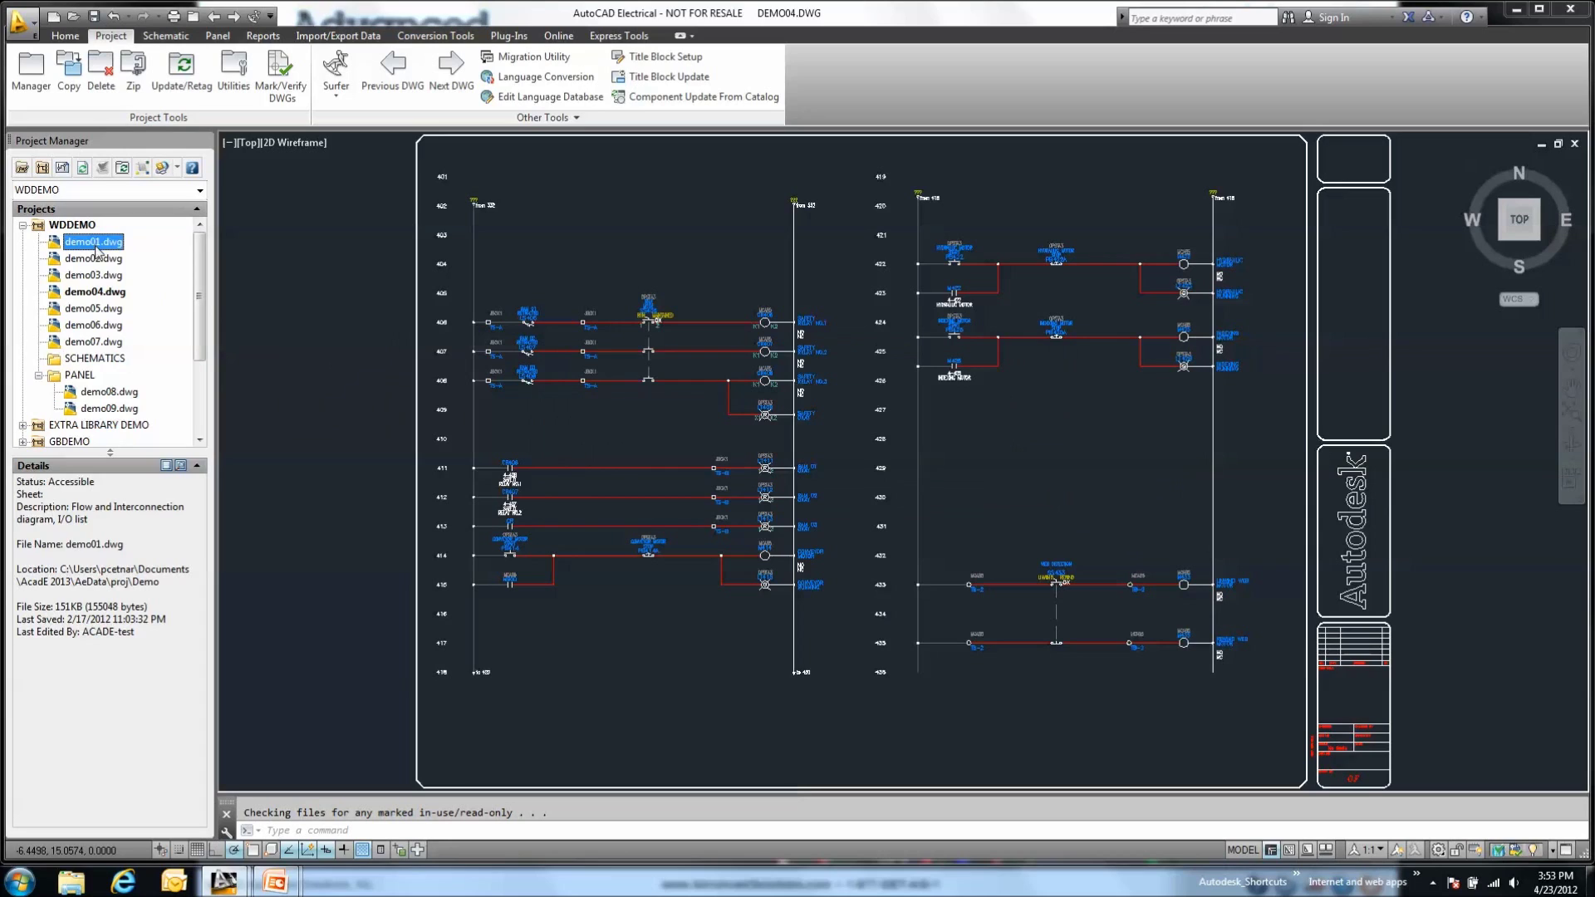
{"action": "left_click", "coordinate": [94, 341], "text": "shift"}
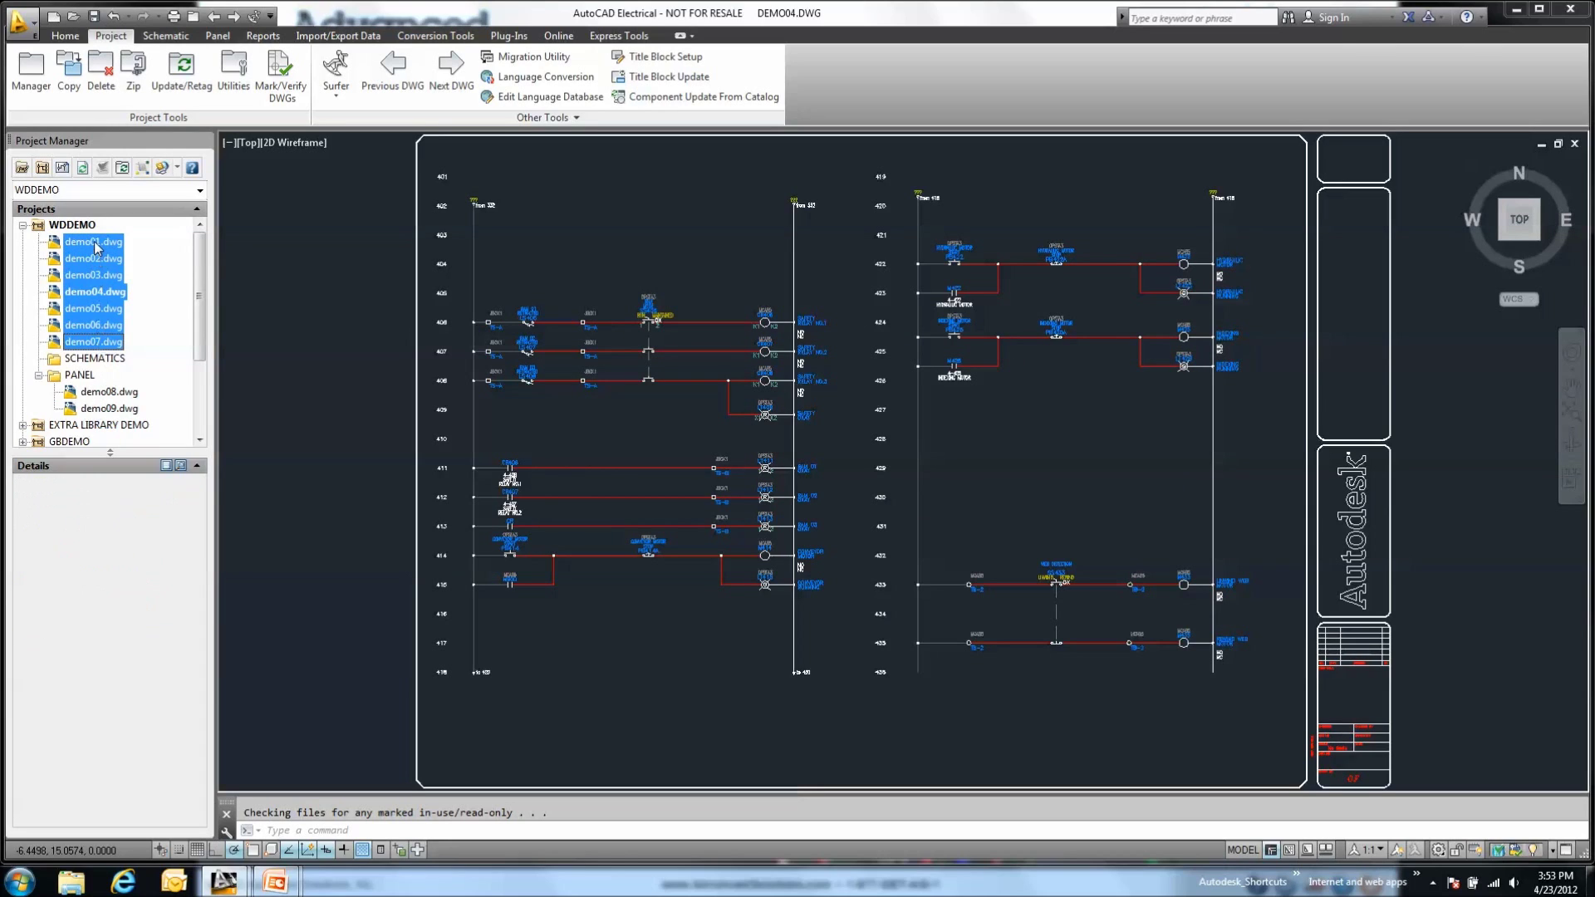
{"action": "left_click_drag", "start_coordinate": [95, 254], "coordinate": [96, 360]}
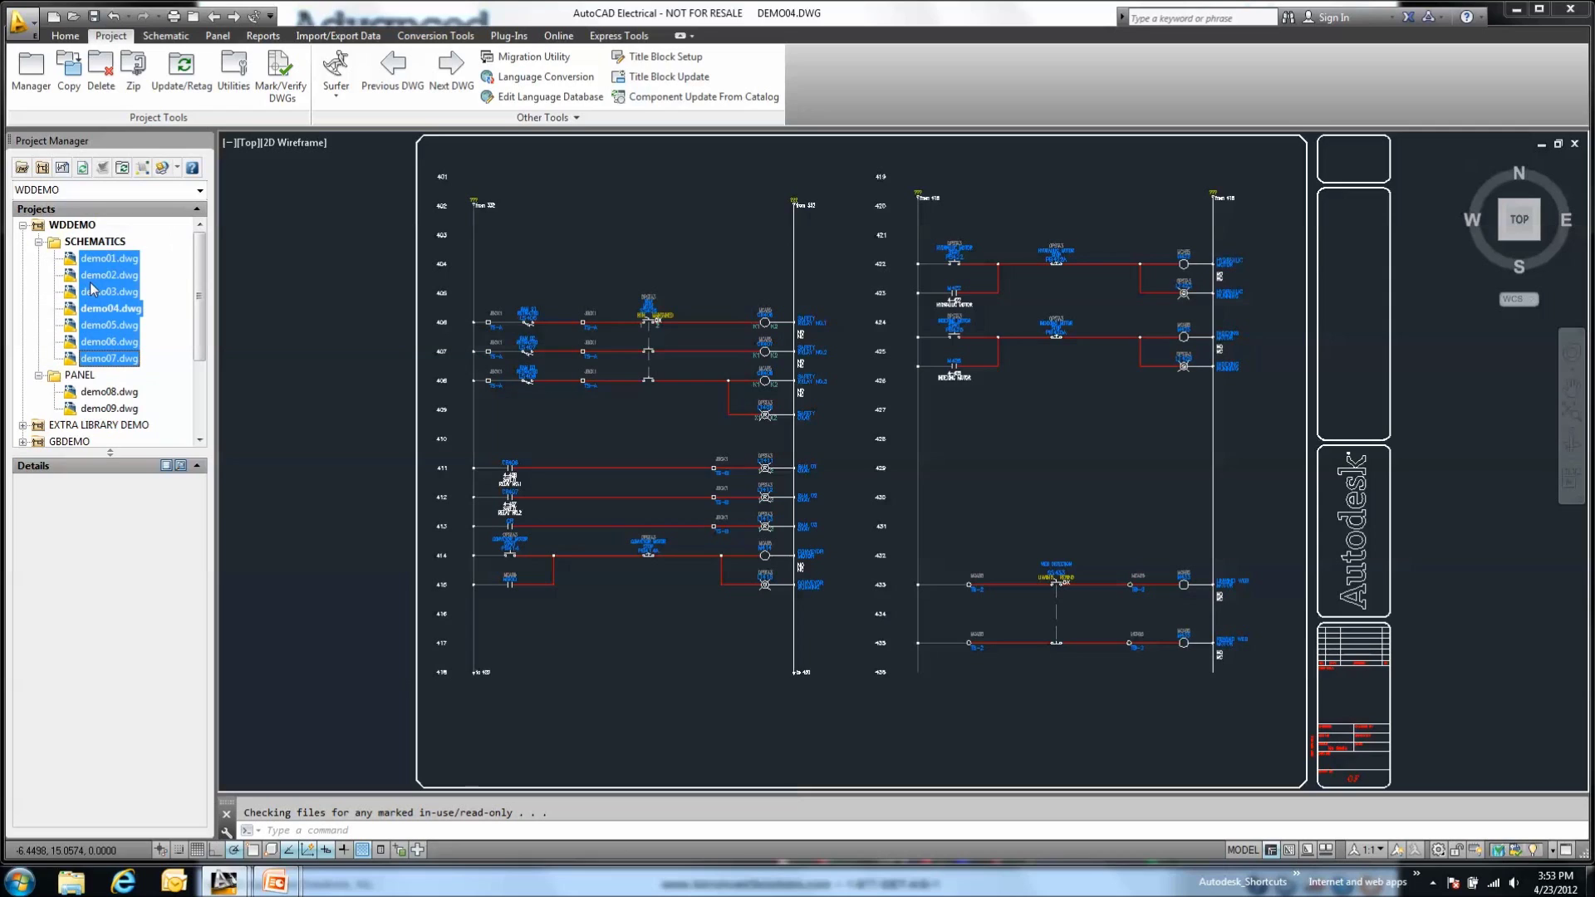
Step: Flatten the structure of the WDDEMO project and accept that it is irreversible
{"action": "left_click", "coordinate": [79, 226]}
{"action": "right_click", "coordinate": [76, 230]}
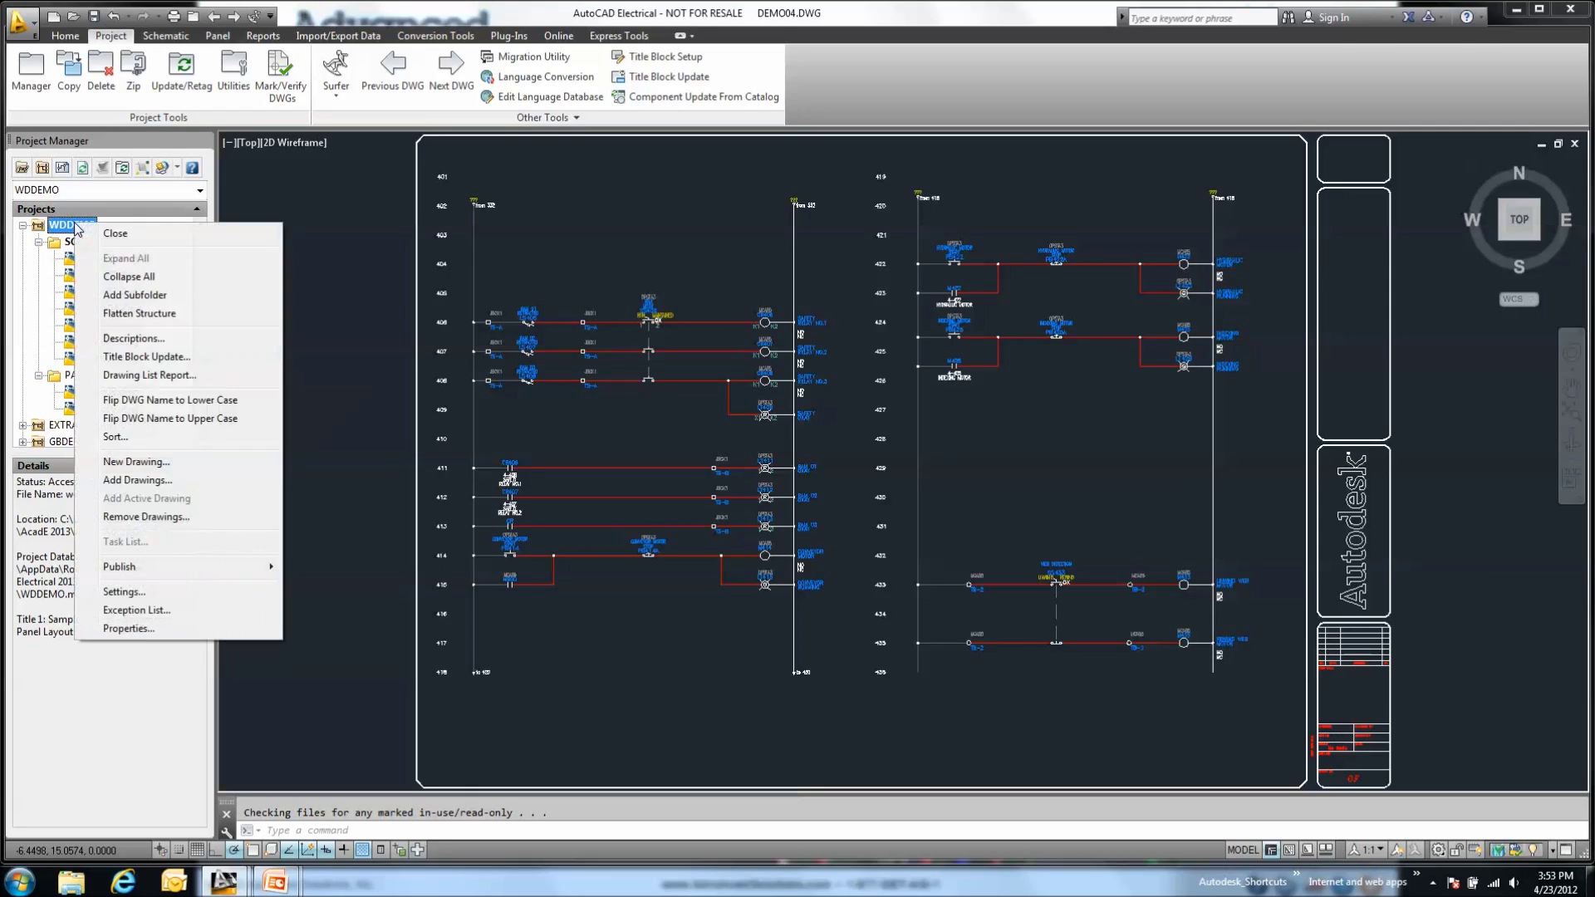
{"action": "left_click", "coordinate": [149, 314]}
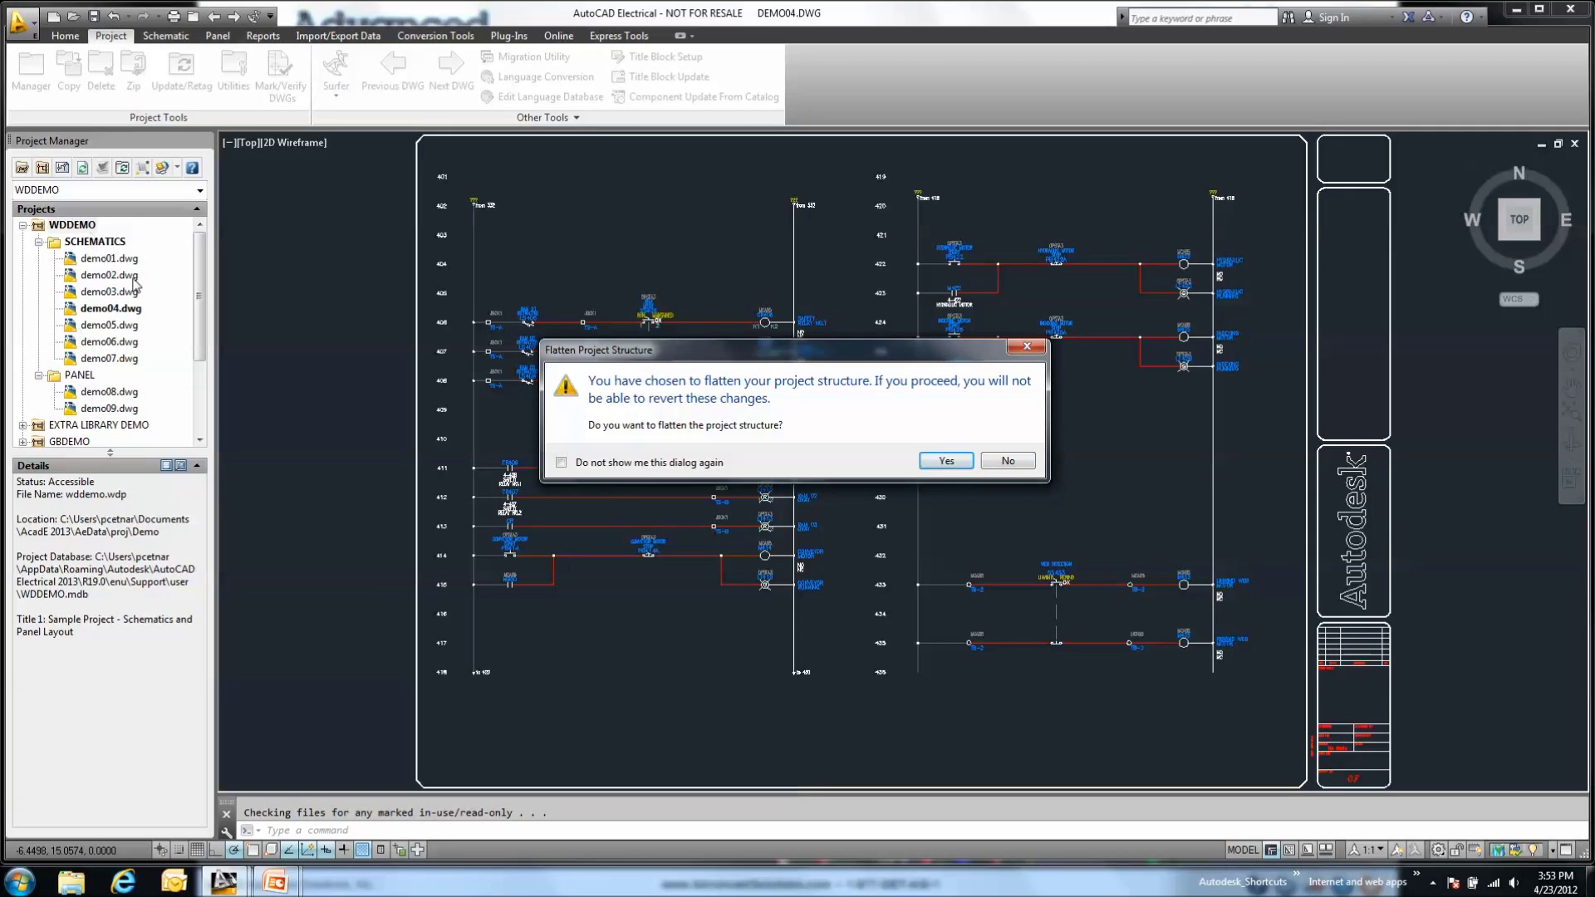
{"action": "left_click", "coordinate": [947, 462]}
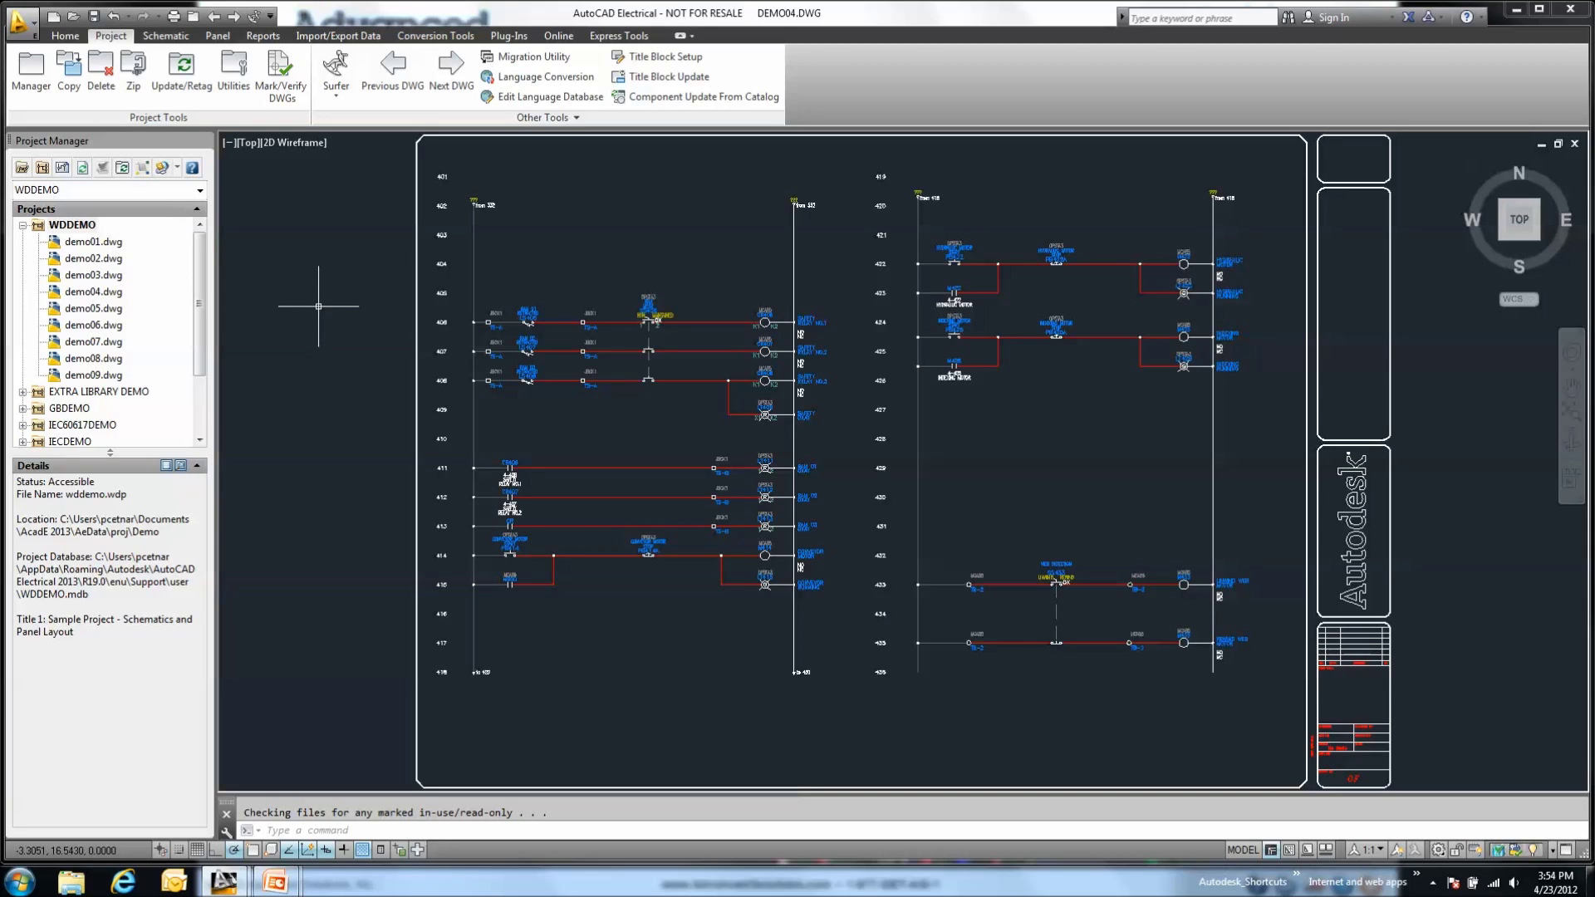
Step: Switch to the Organizing Projects presentation in PowerPoint and start its slide show from the first slide
{"action": "key", "text": "alt+Tab"}
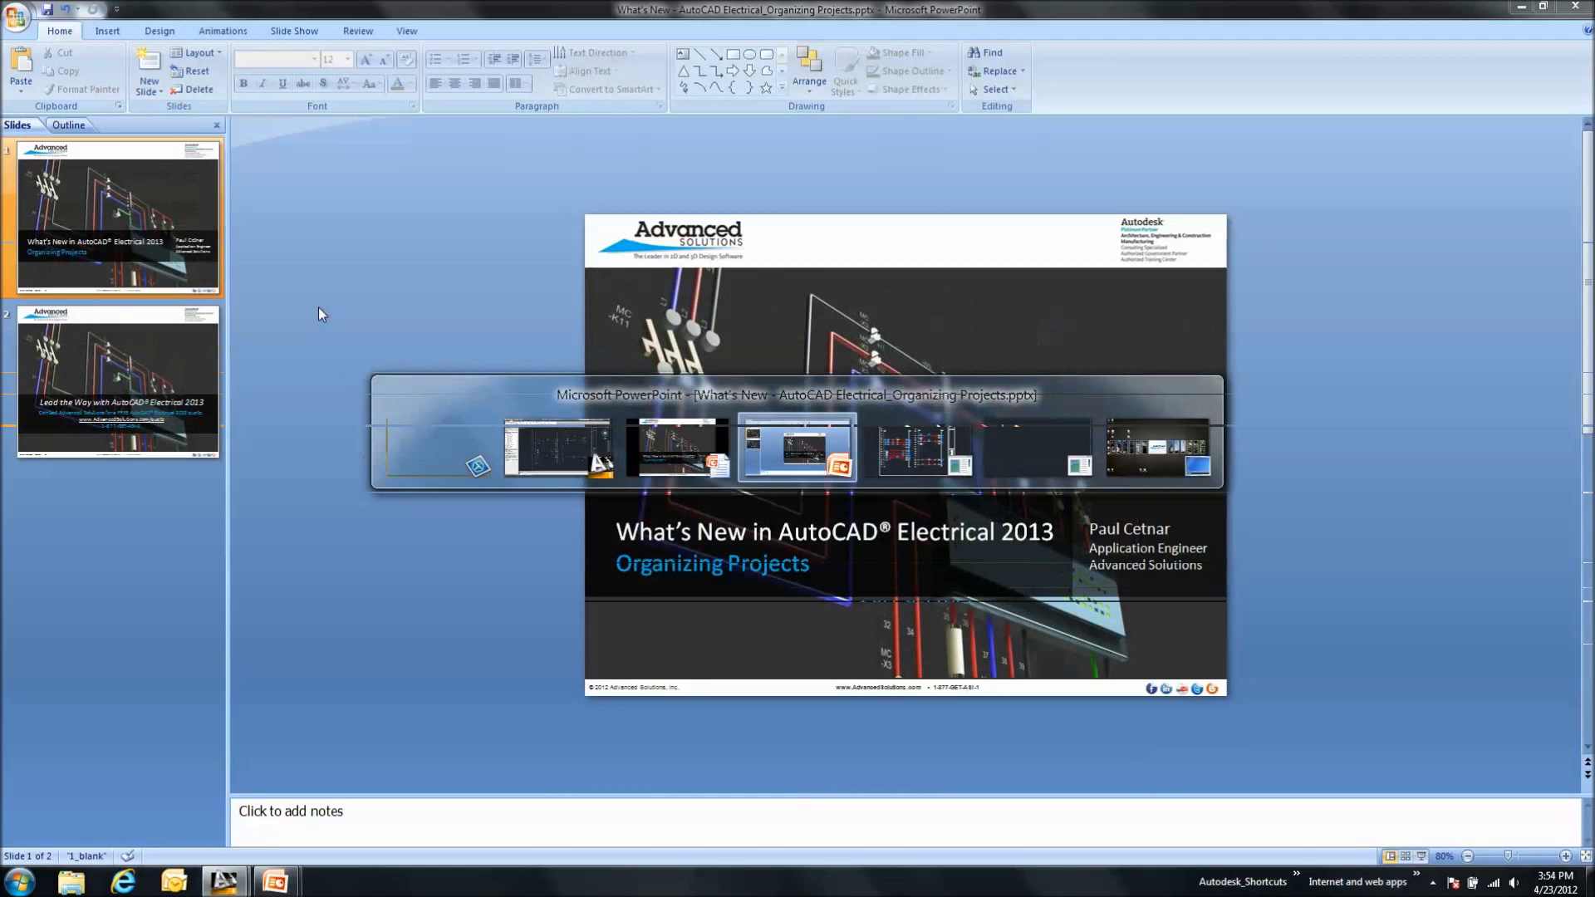
{"action": "key", "text": "F5"}
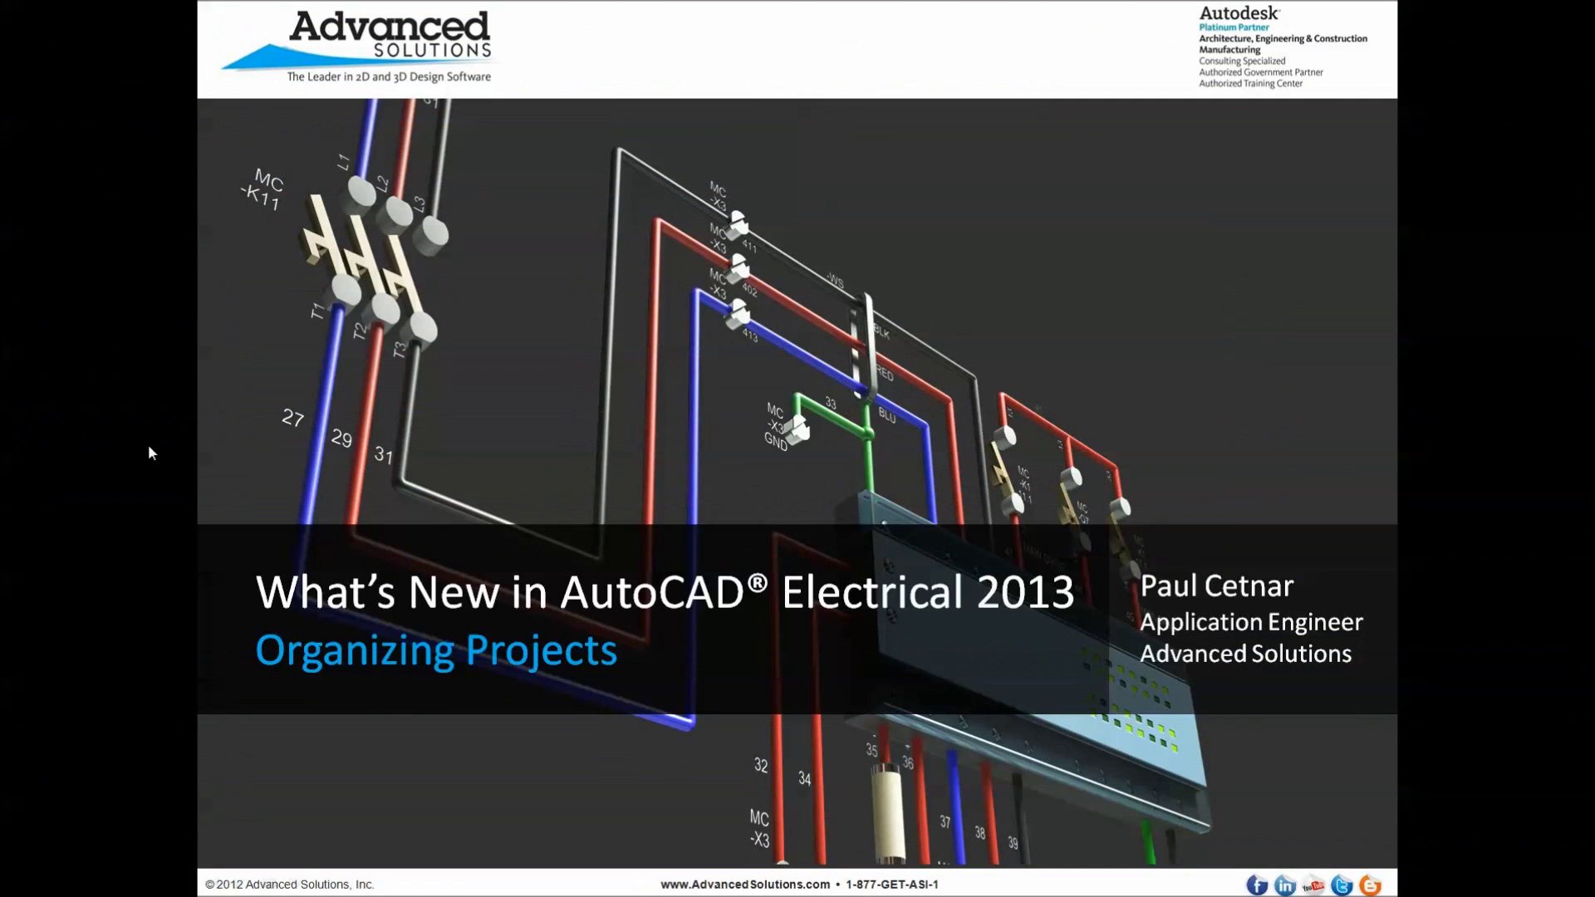